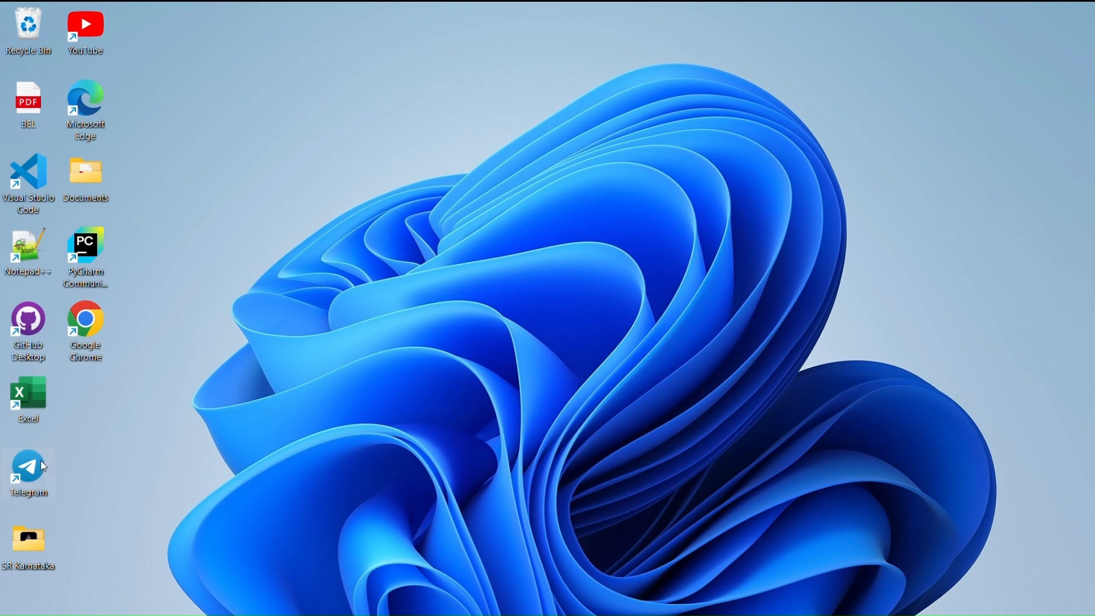
Open Excel and create a new blank workbook
{"action": "double_click", "coordinate": [21, 392]}
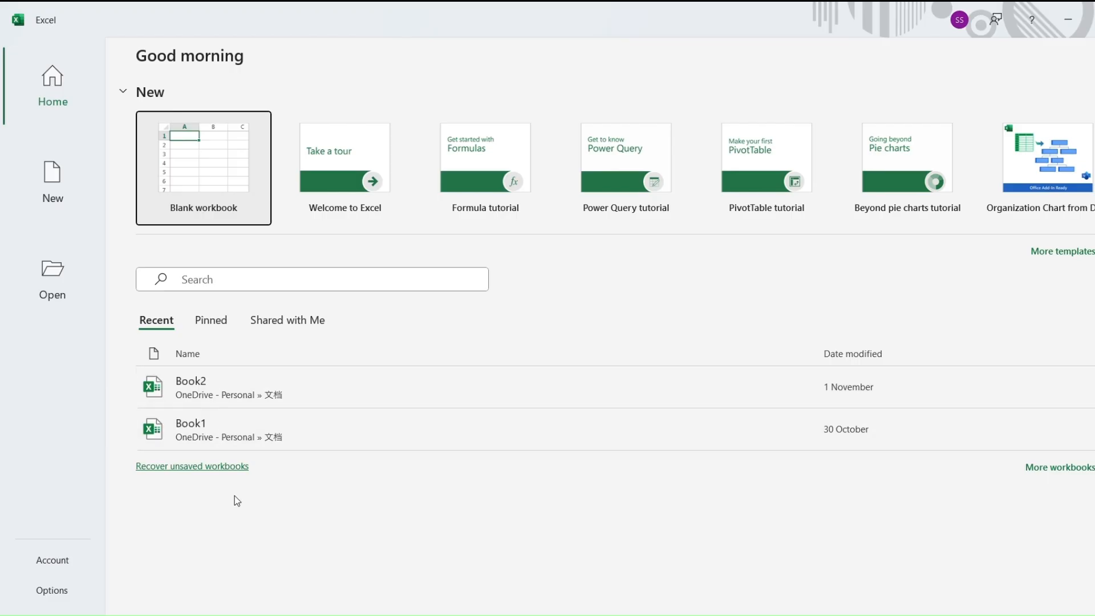
{"action": "left_click", "coordinate": [203, 145]}
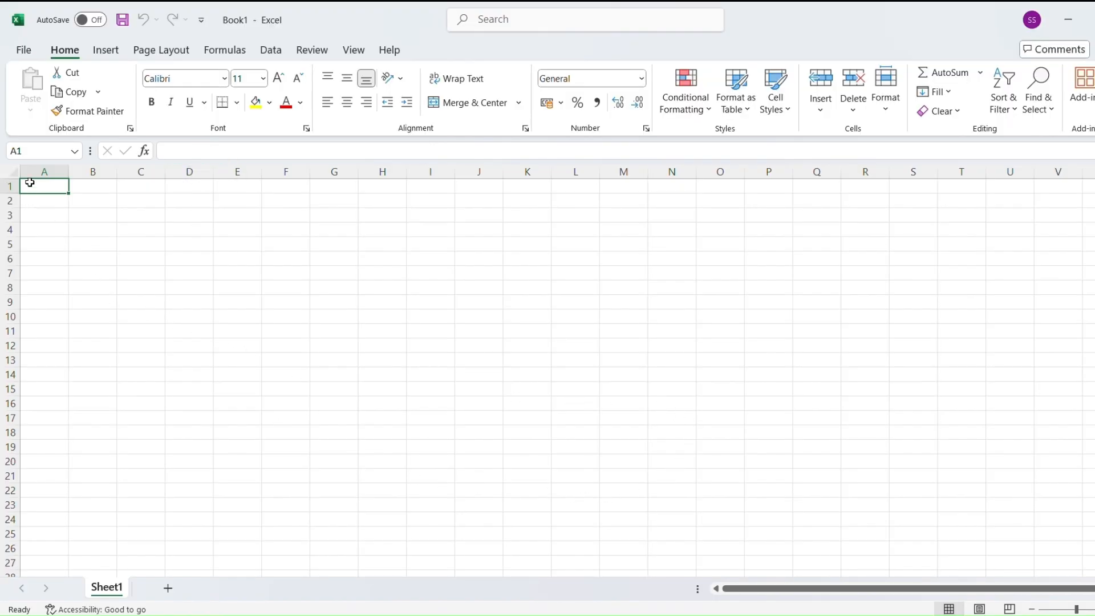
Examine the worksheet grid by selecting a block of cells, column I, row 12 and cell F9 and checking the cell reference
{"action": "left_click_drag", "start_coordinate": [38, 193], "coordinate": [776, 457]}
{"action": "left_click", "coordinate": [815, 445]}
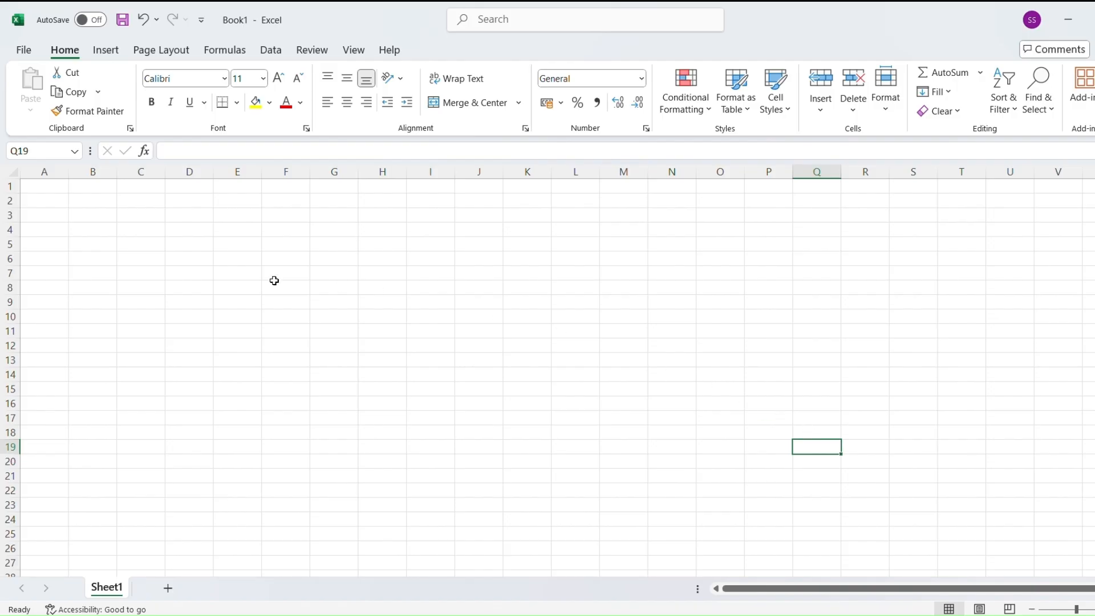
{"action": "left_click", "coordinate": [435, 170]}
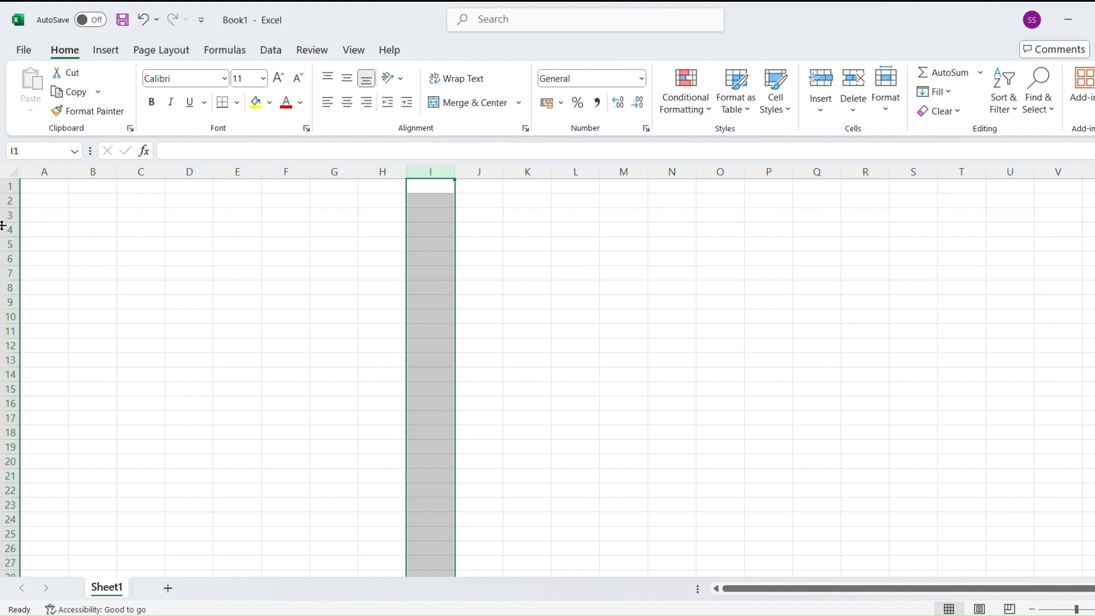
{"action": "left_click", "coordinate": [8, 346]}
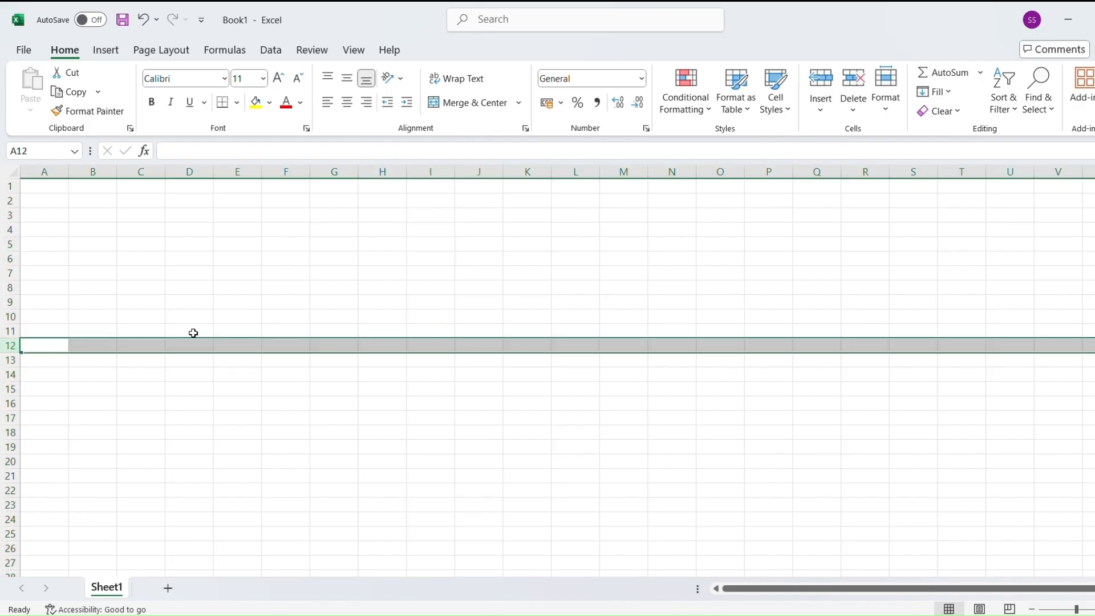
{"action": "left_click", "coordinate": [286, 303]}
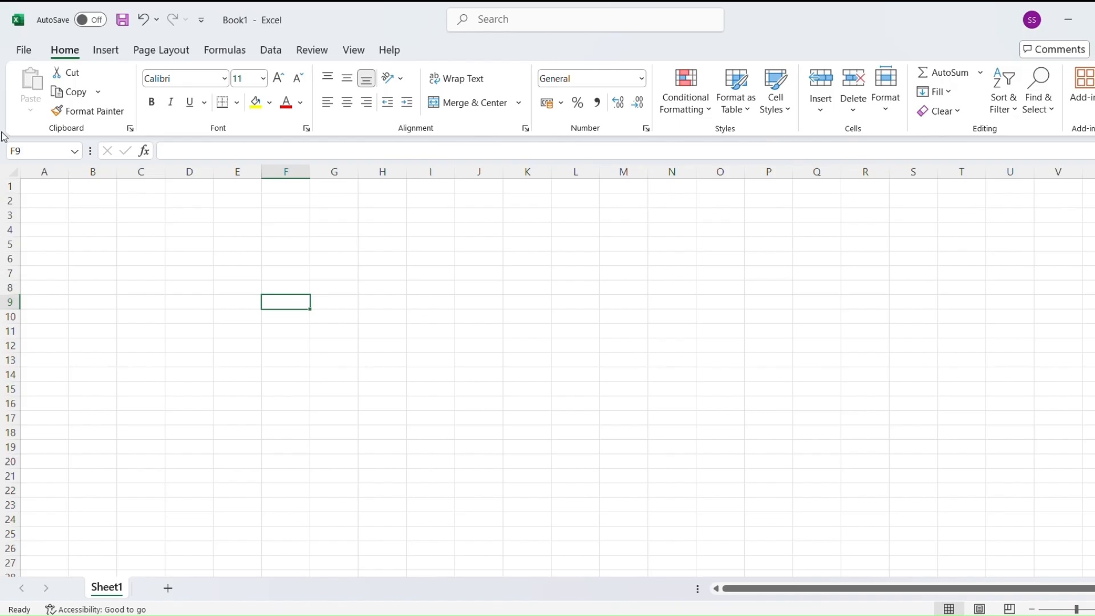
{"action": "left_click", "coordinate": [55, 149]}
{"action": "left_click", "coordinate": [284, 302]}
Try zooming the worksheet in and back out
{"action": "left_click", "coordinate": [1094, 609]}
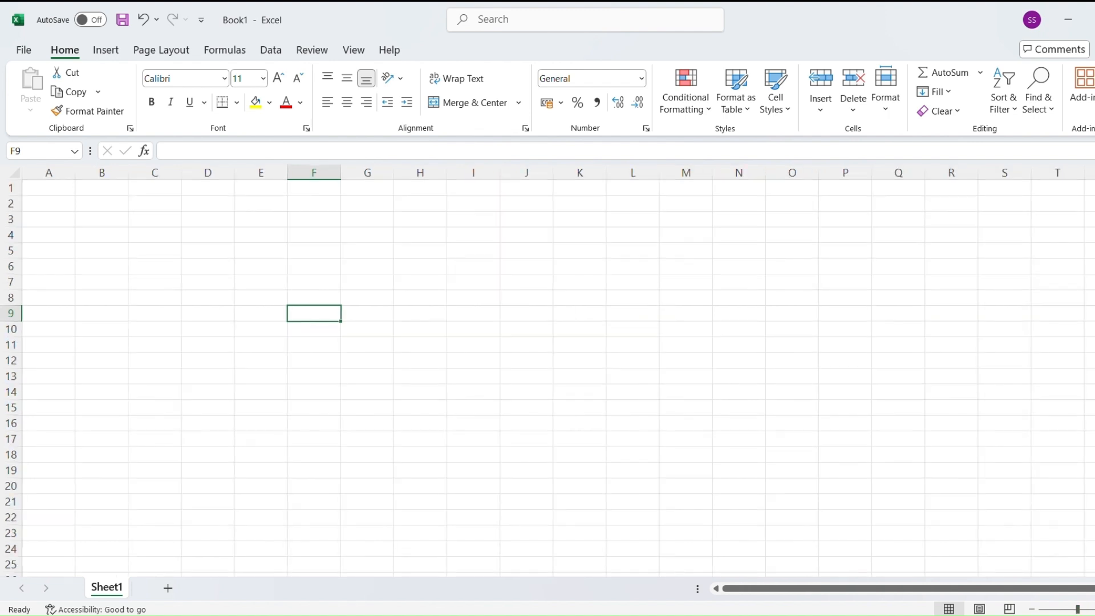
{"action": "left_click", "coordinate": [1033, 609]}
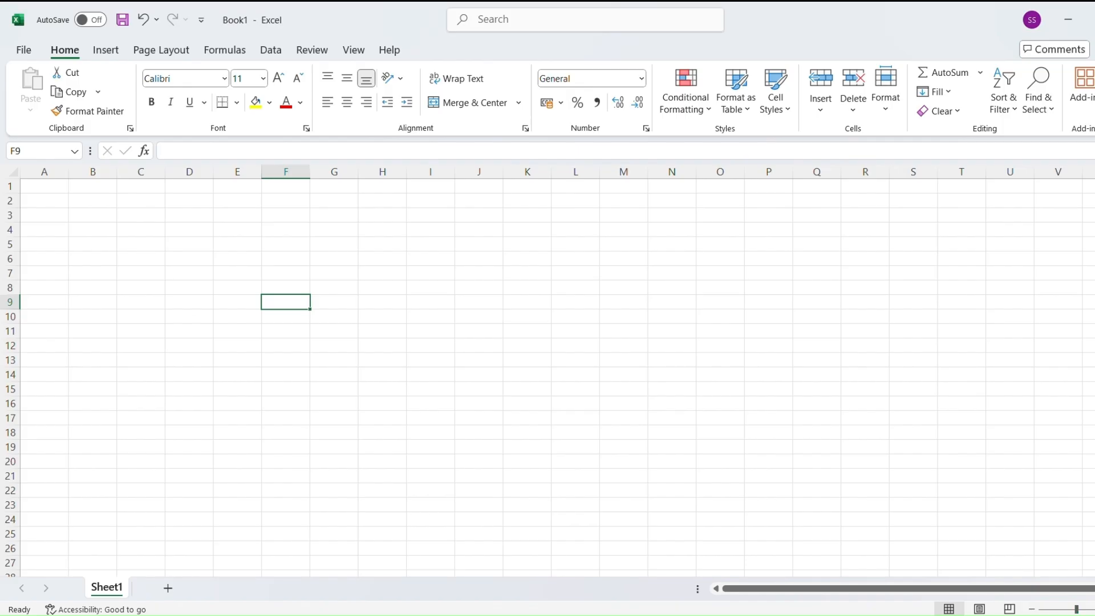
{"action": "left_click", "coordinate": [1094, 609]}
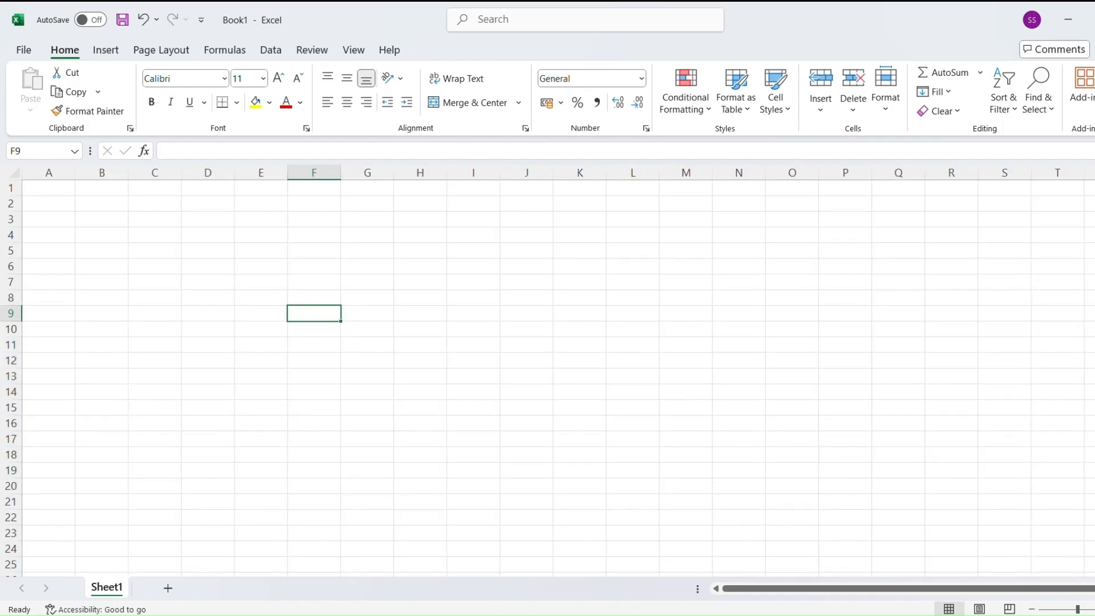
{"action": "left_click", "coordinate": [1033, 609]}
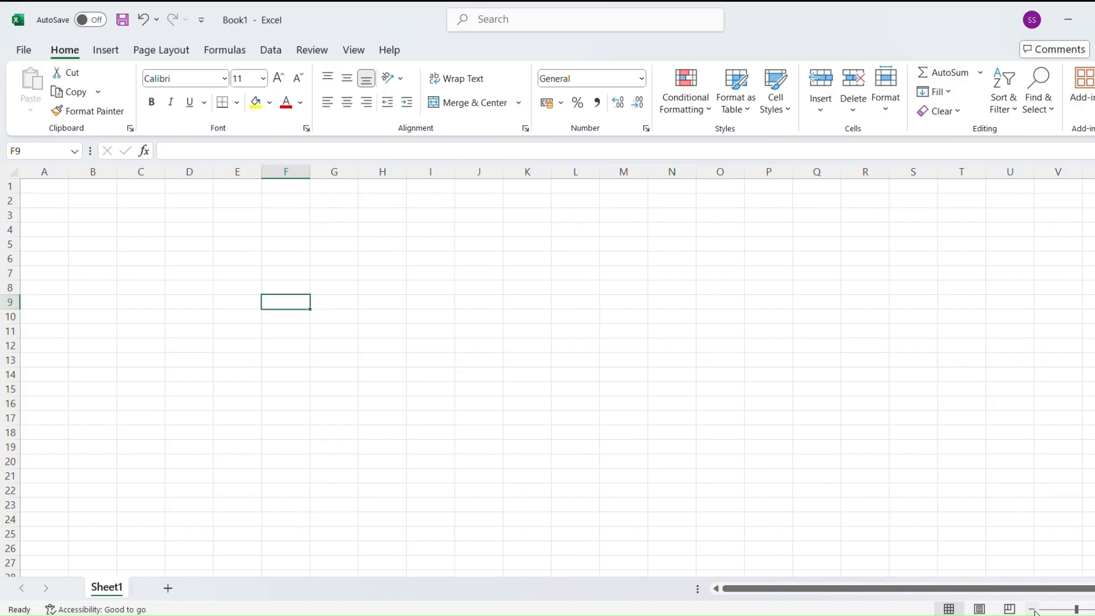
Enter the column headers Sales in A1 and Date in B1
{"action": "key", "text": "ctrl+Home"}
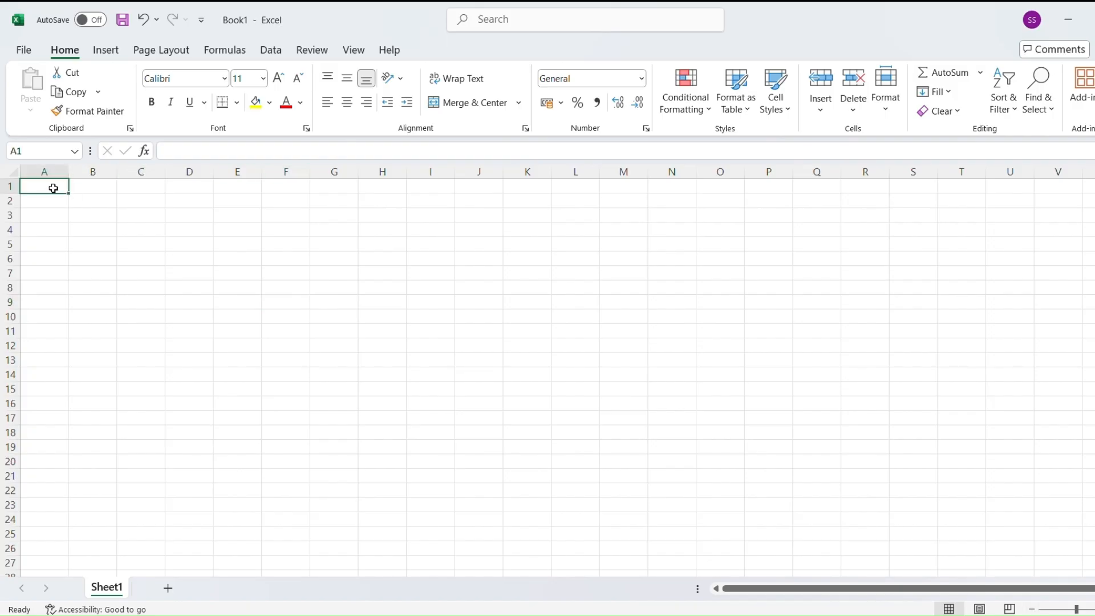
{"action": "type", "text": "Sales"}
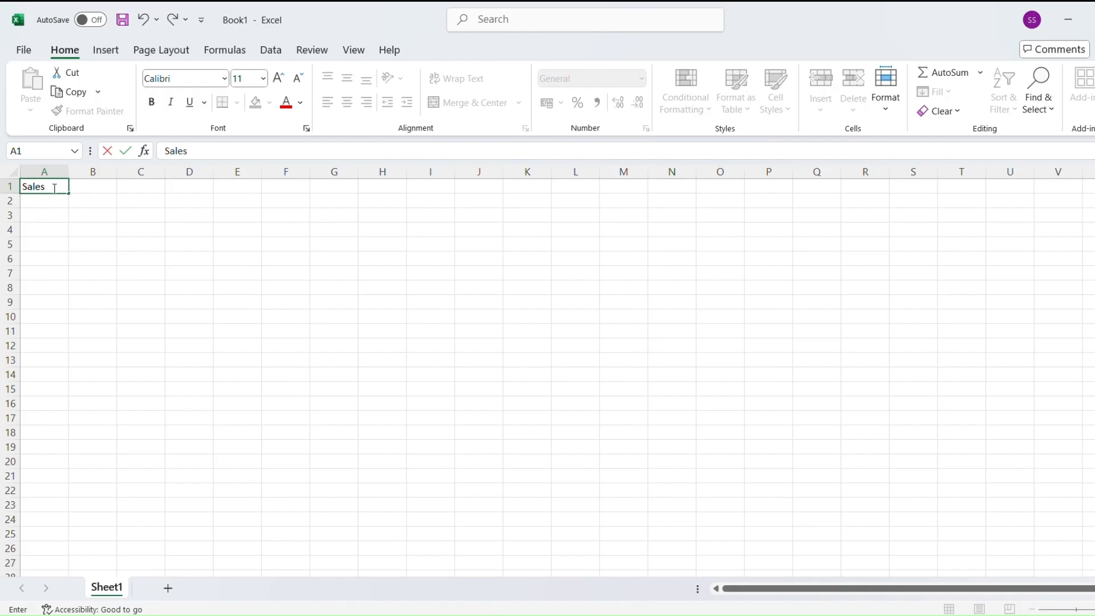
{"action": "key", "text": "Tab"}
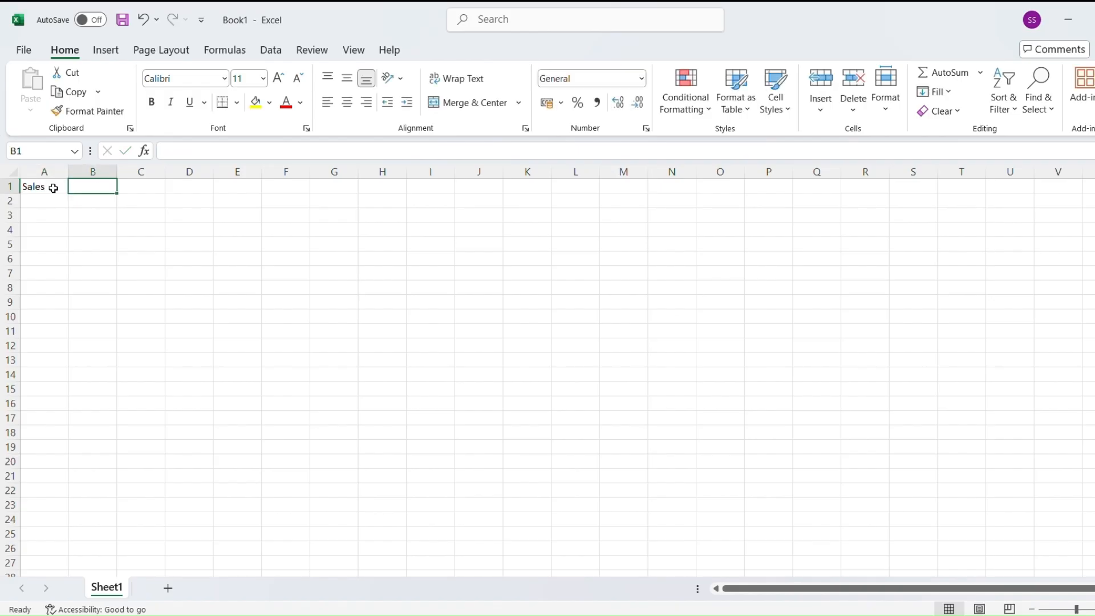
{"action": "type", "text": "Date"}
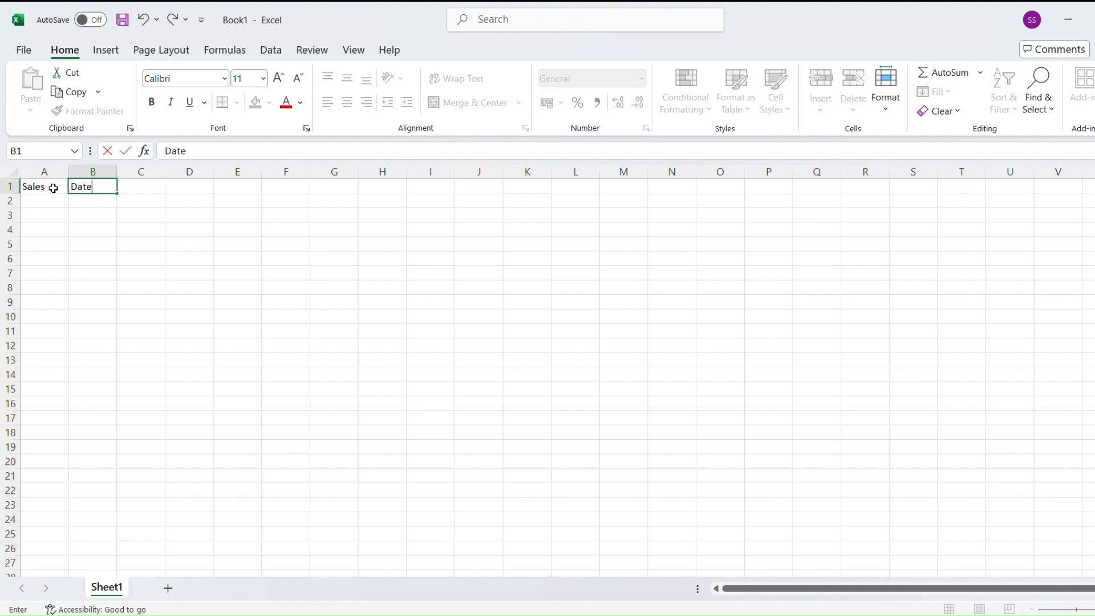
{"action": "key", "text": "Return"}
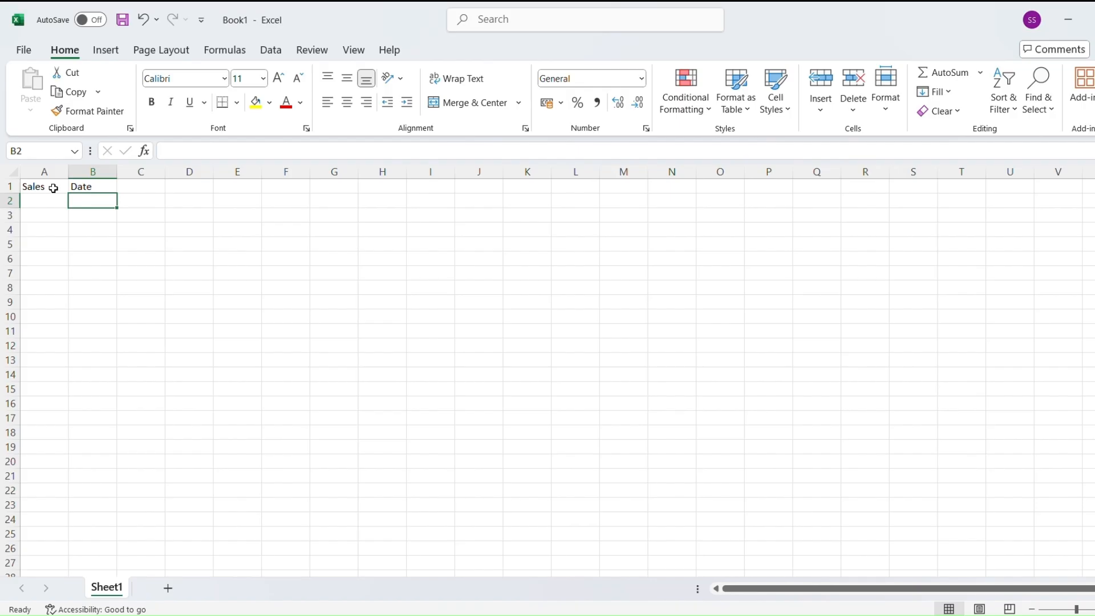
Enter Jan-24 in B2 and fill the monthly series down to Nov-24 in B12
{"action": "type", "text": "Jan"}
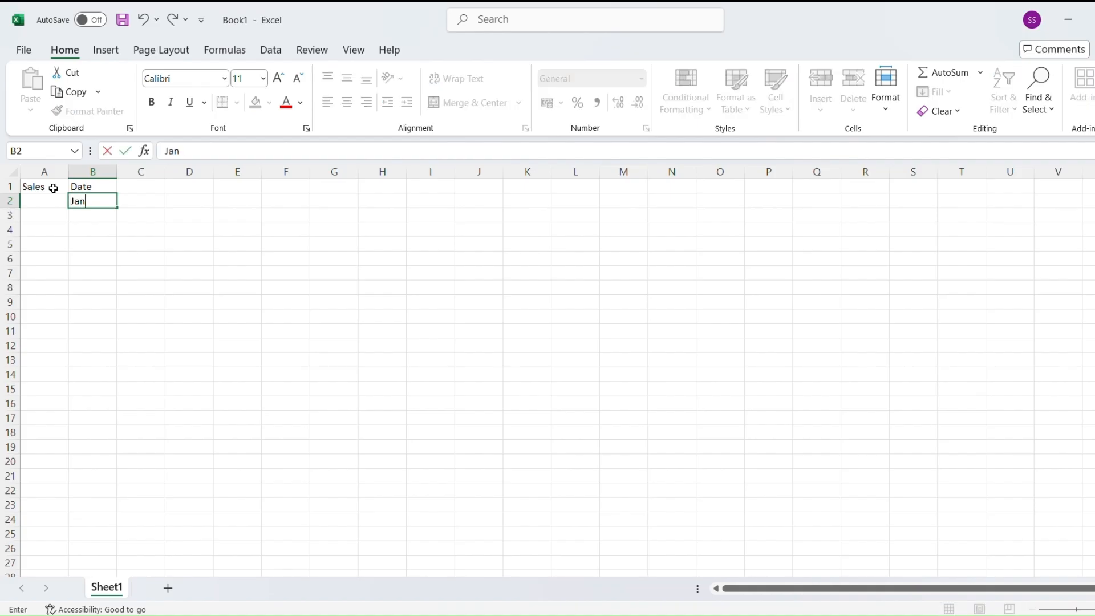
{"action": "type", "text": "-24"}
{"action": "key", "text": "Return"}
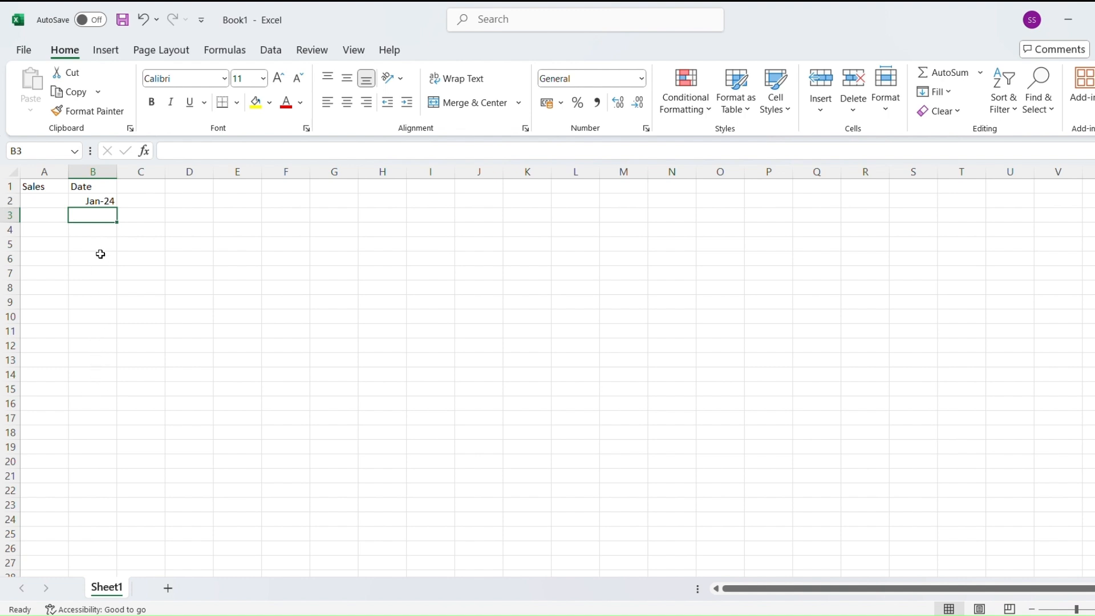
{"action": "left_click", "coordinate": [96, 201]}
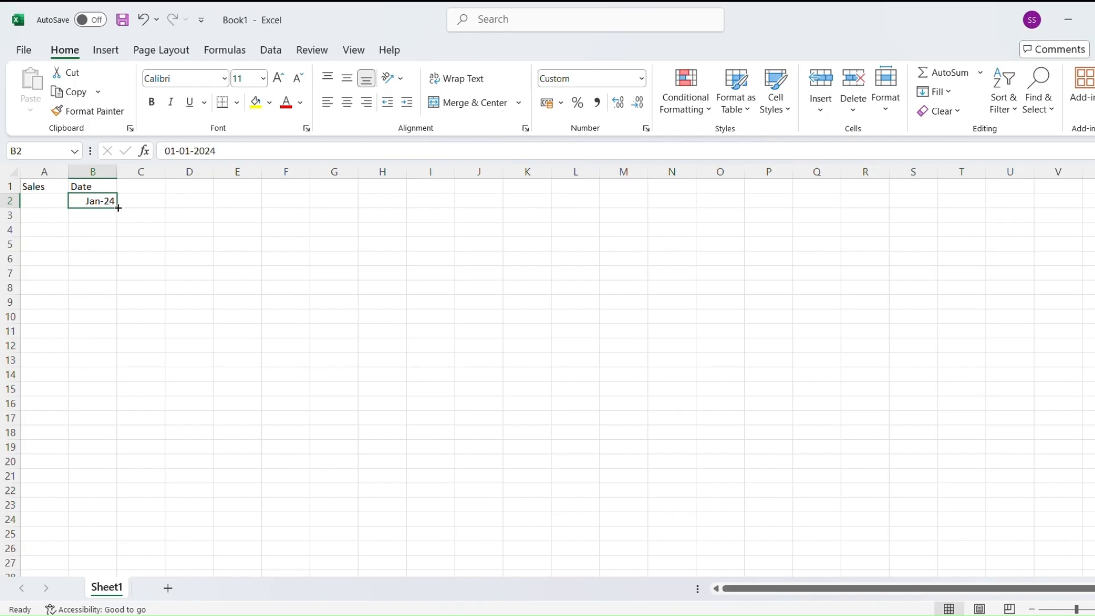
{"action": "left_click_drag", "start_coordinate": [117, 208], "coordinate": [118, 207]}
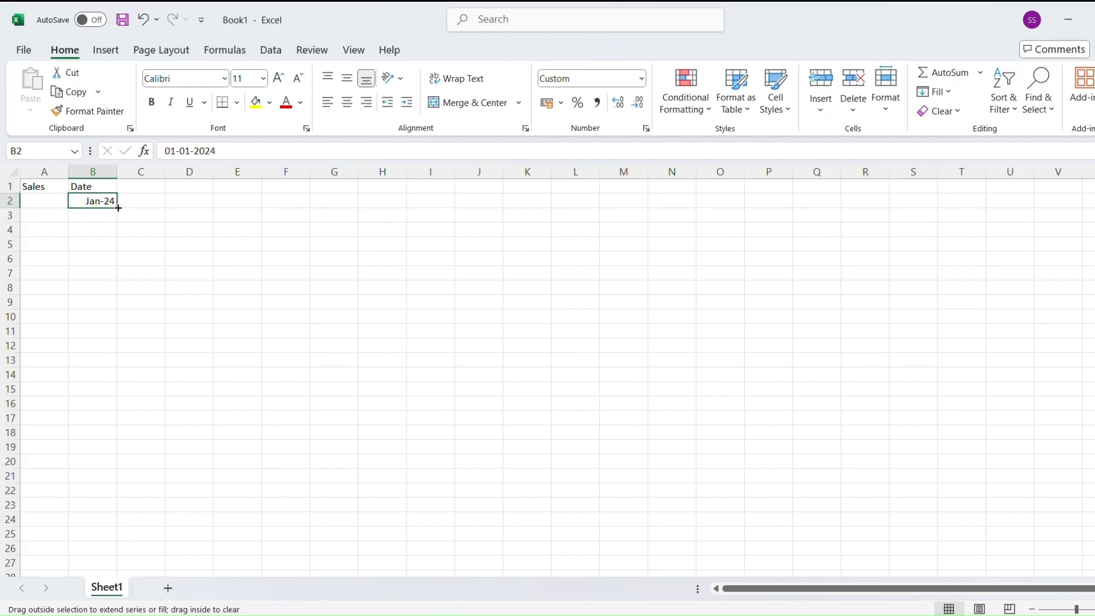
{"action": "left_click_drag", "start_coordinate": [118, 208], "coordinate": [121, 345]}
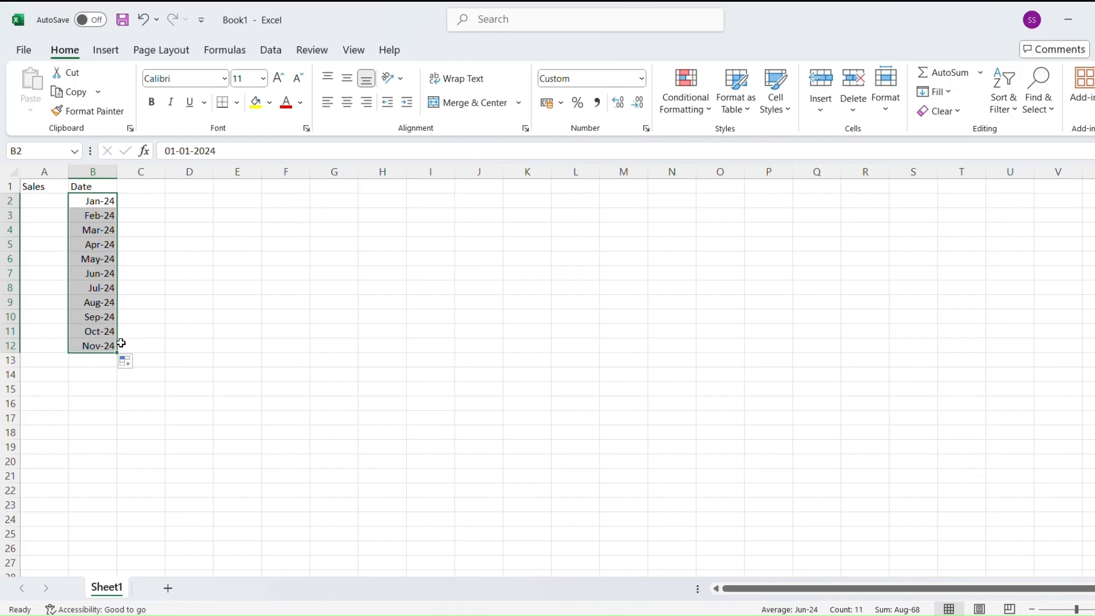
Enter the sales figures 1000, 5482, 5385, 12811, 8071, 4550, 5297, 10870, 10655, 6573 and 4287 in A2:A12
{"action": "left_click", "coordinate": [39, 204]}
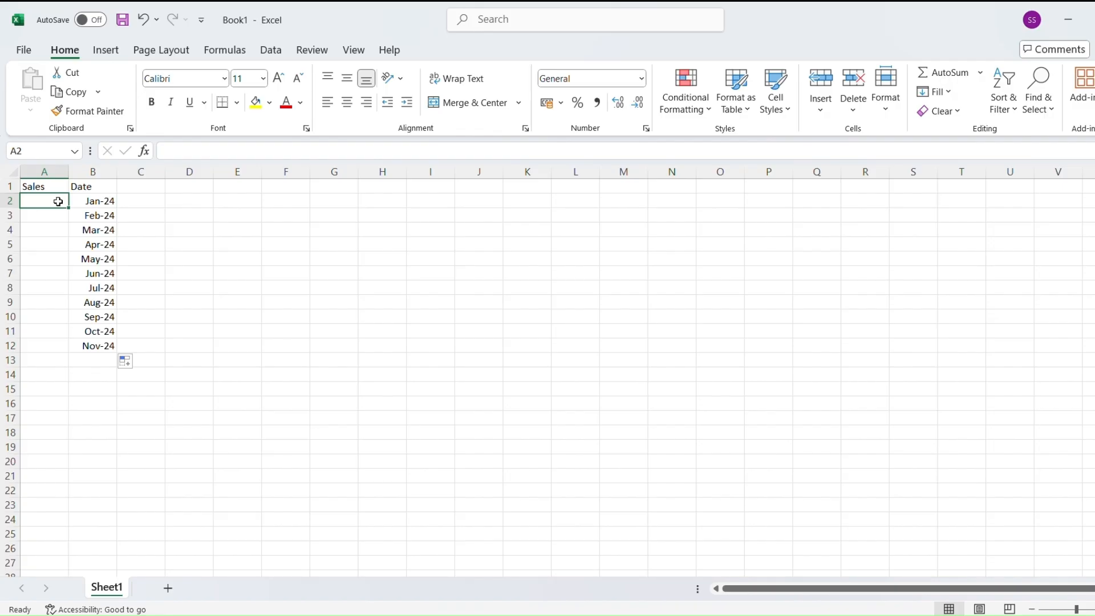
{"action": "type", "text": "1"}
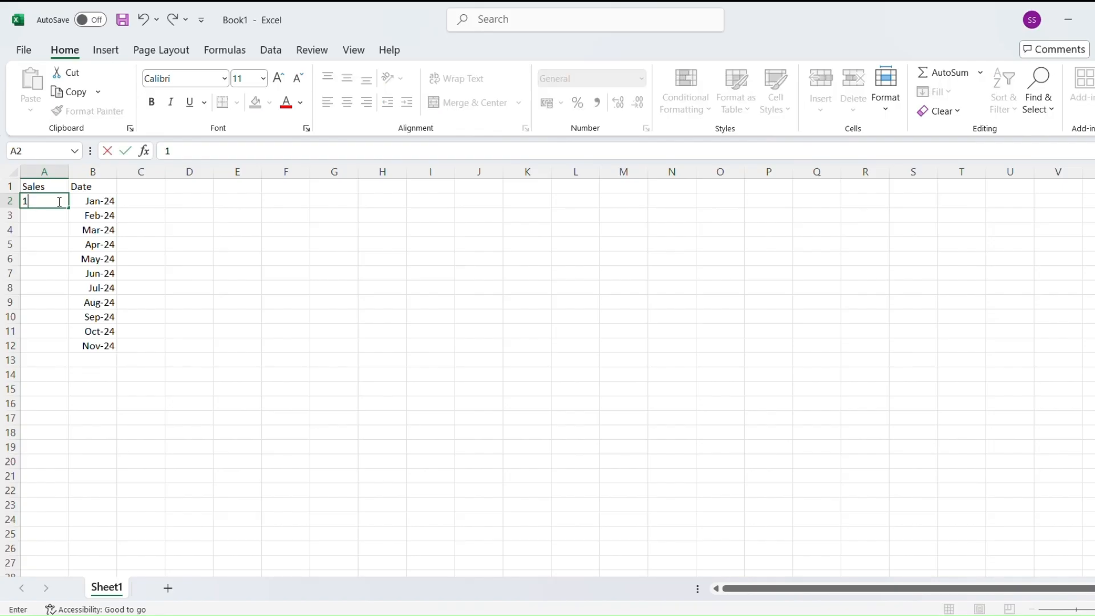
{"action": "type", "text": "000"}
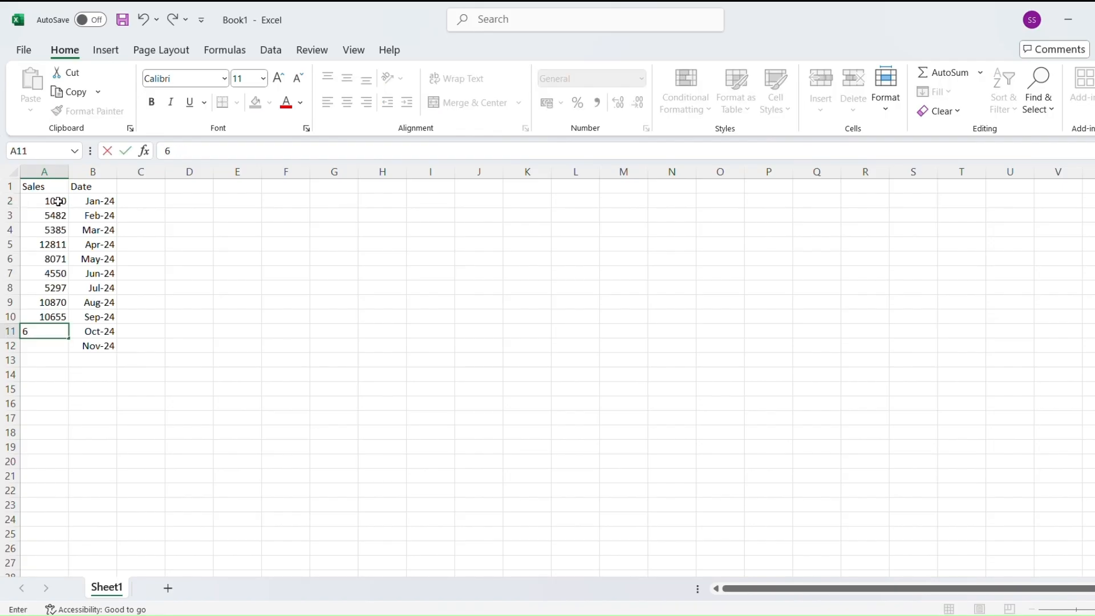
{"action": "type", "text": "6573"}
{"action": "key", "text": "Return"}
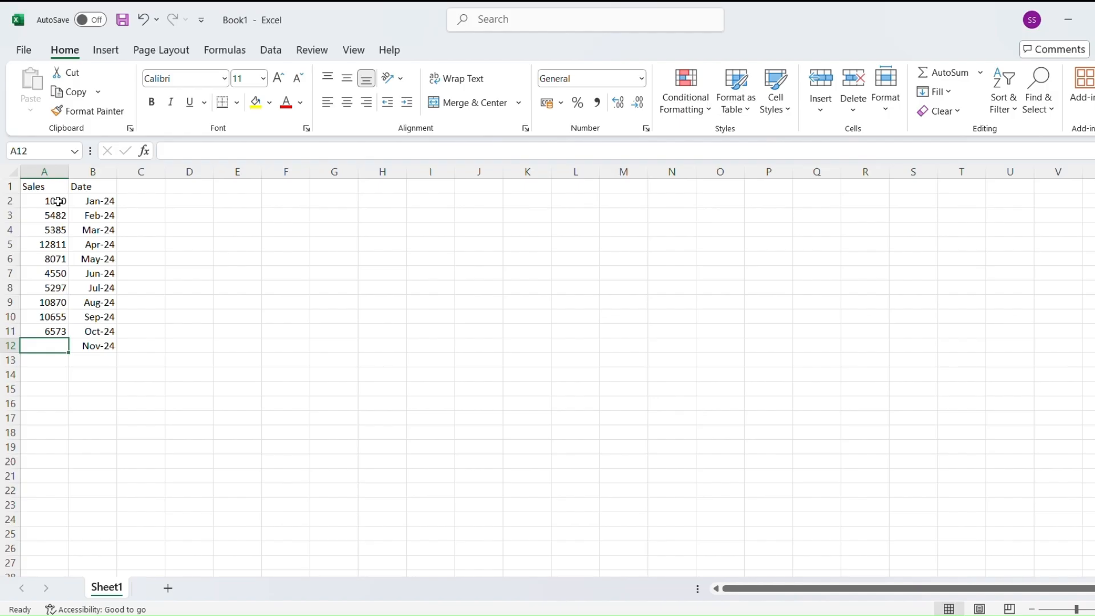
{"action": "type", "text": "42"}
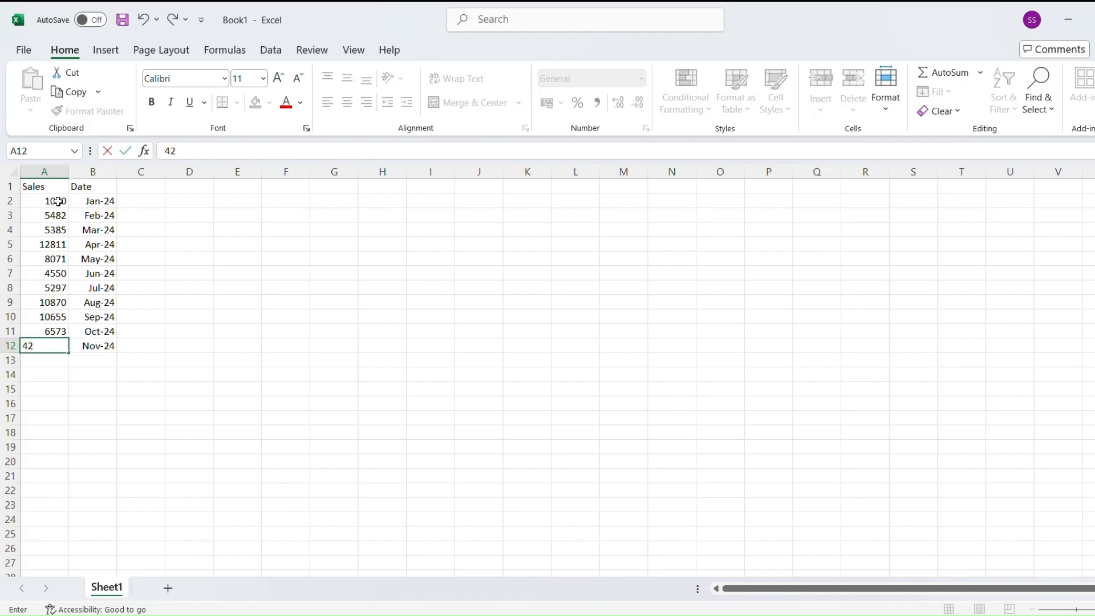
{"action": "type", "text": "87"}
{"action": "left_click", "coordinate": [45, 227]}
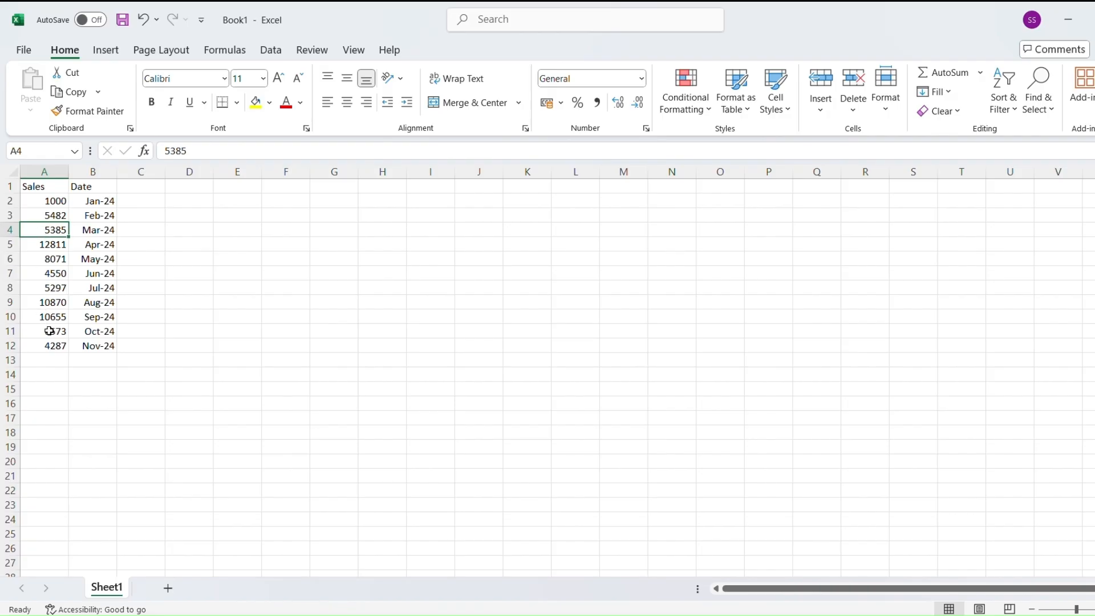
Format the sales figures in A2:A12 with comma style and no decimal places
{"action": "left_click_drag", "start_coordinate": [51, 343], "coordinate": [43, 202]}
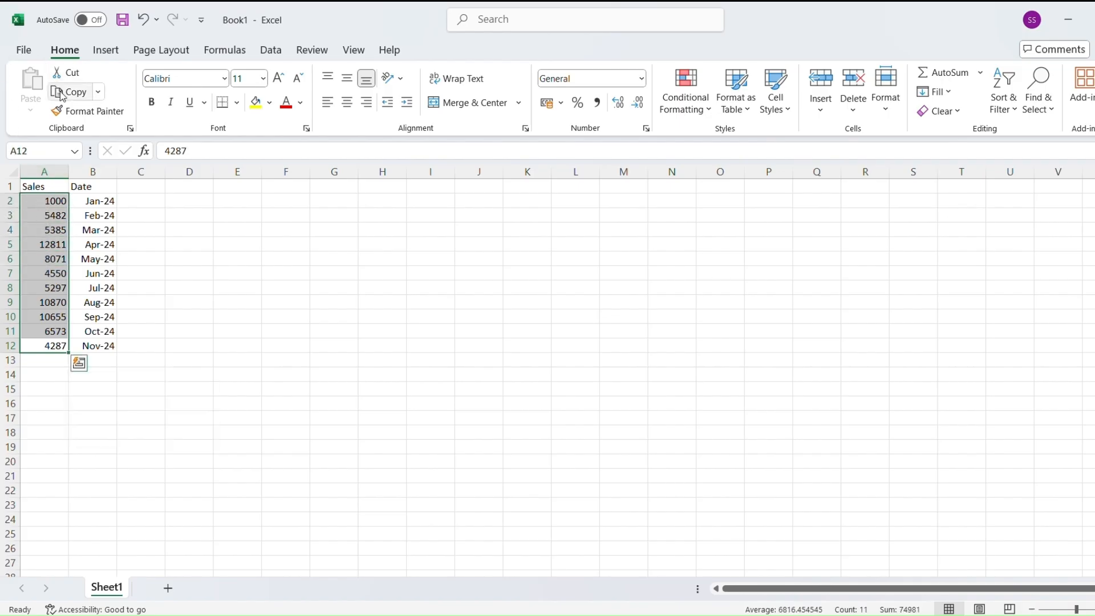
{"action": "left_click", "coordinate": [598, 110]}
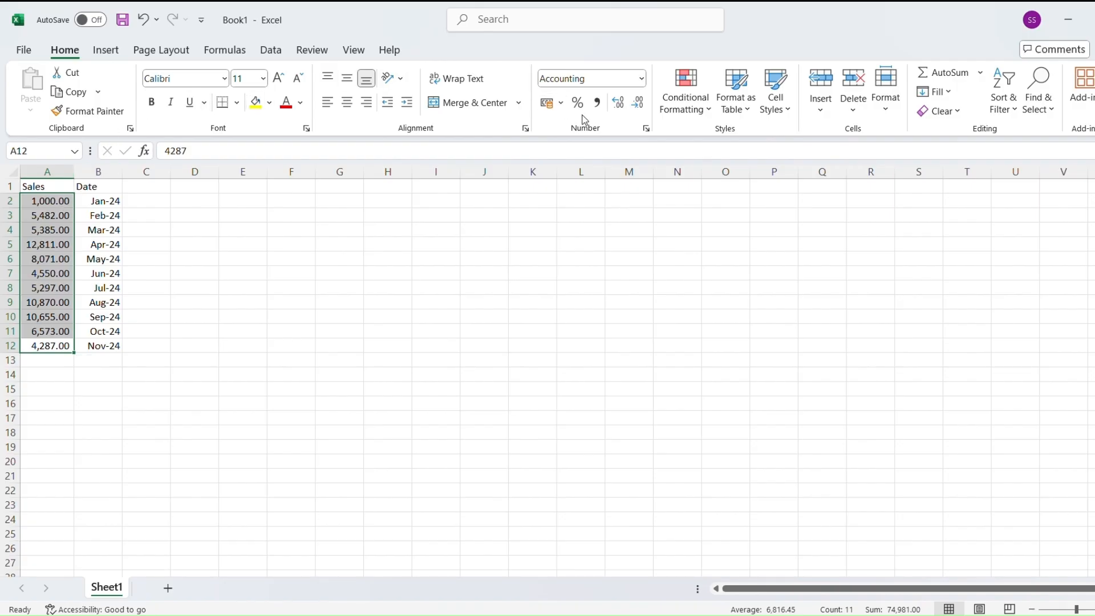
{"action": "left_click", "coordinate": [635, 107]}
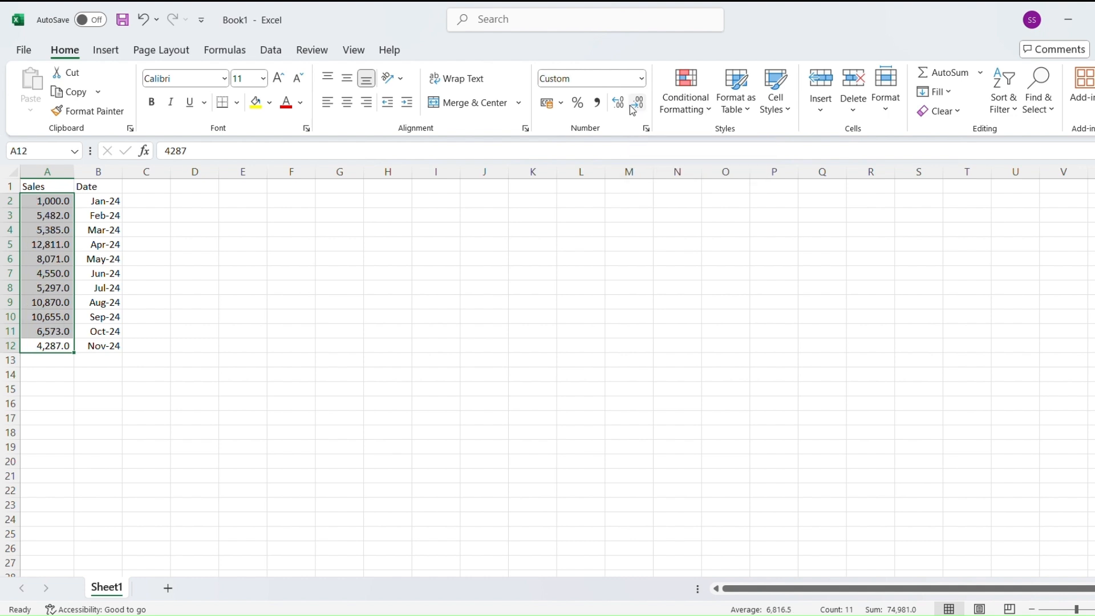
{"action": "left_click", "coordinate": [636, 109]}
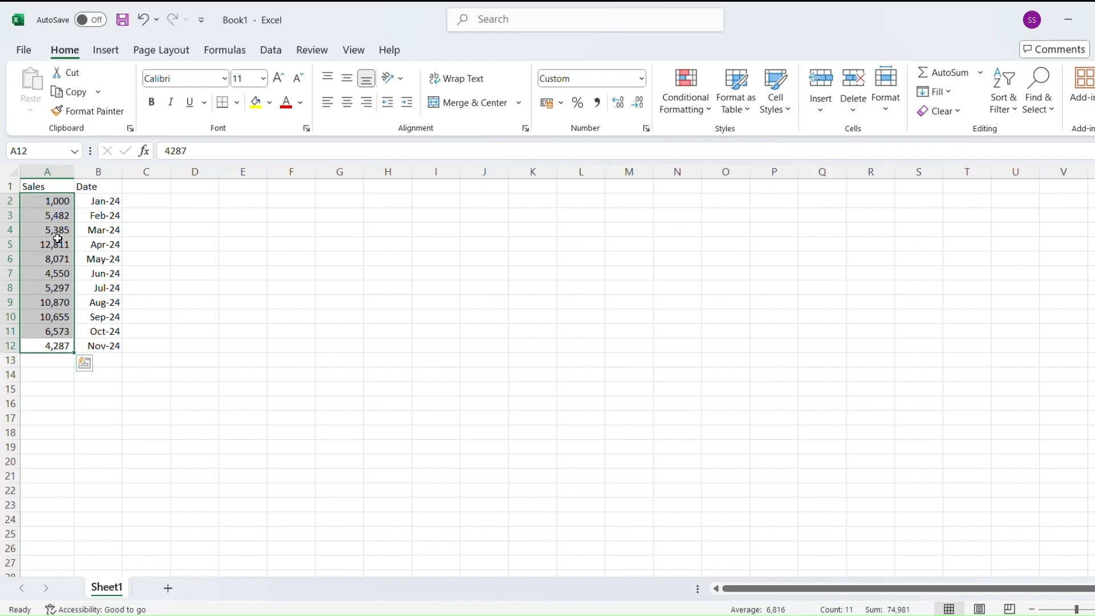
Apply the Accounting number category to the selected sales figures through Format Cells
{"action": "key", "text": "ctrl+1"}
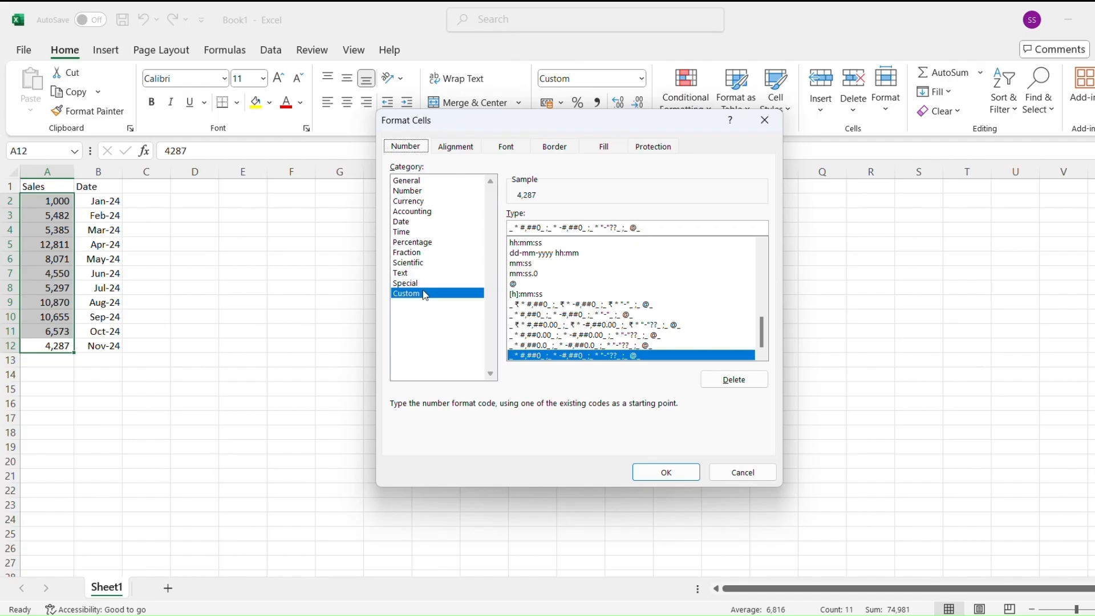
{"action": "left_click", "coordinate": [414, 212]}
{"action": "key", "text": "Return"}
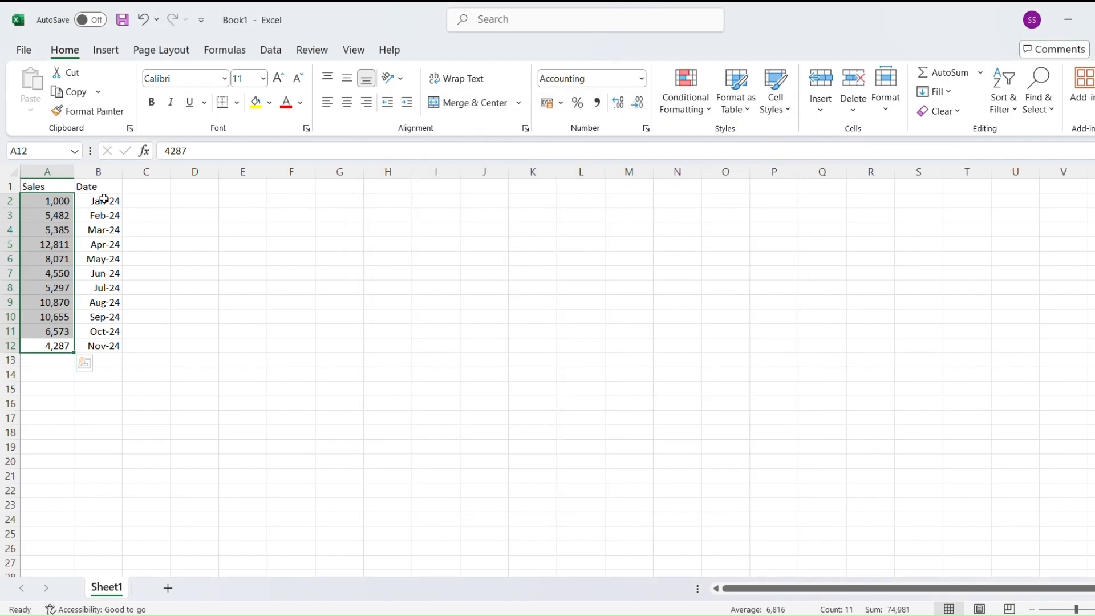
{"action": "left_click", "coordinate": [31, 204]}
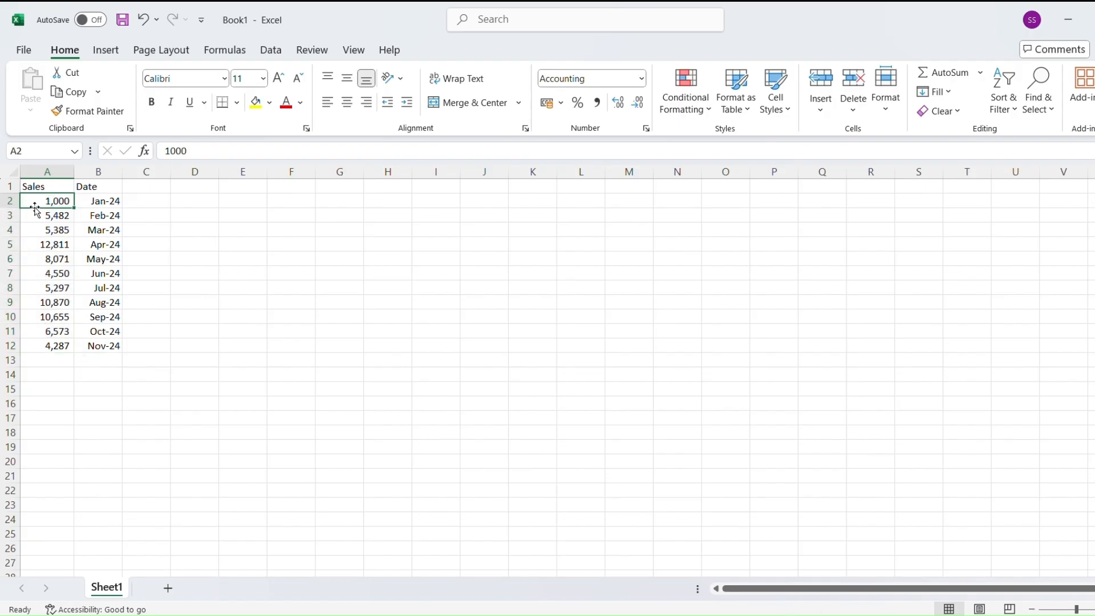
{"action": "left_click", "coordinate": [7, 200]}
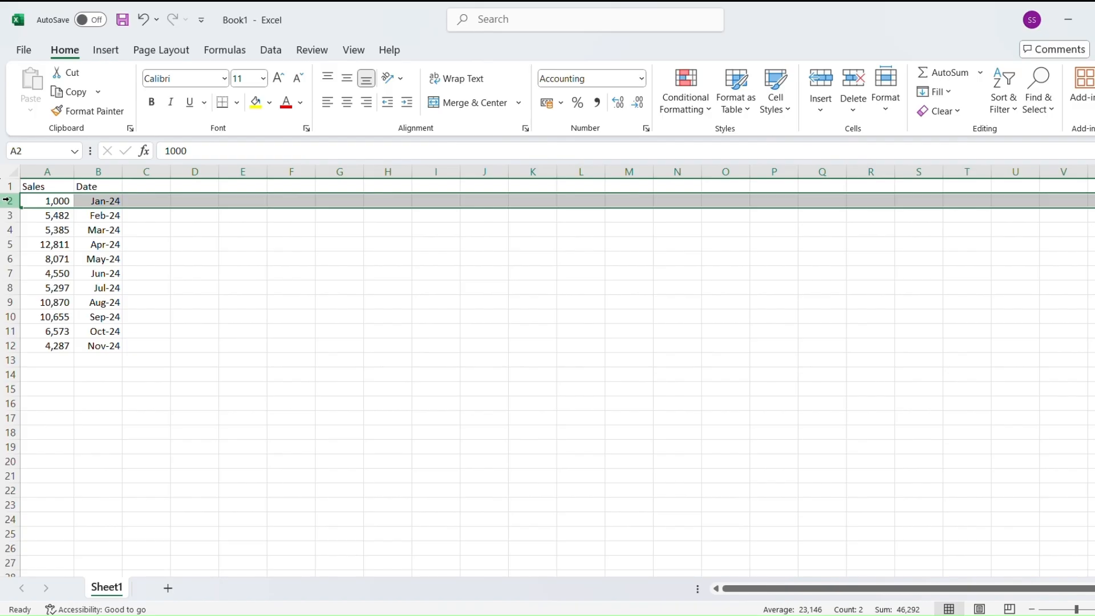
Add a Notes header in C1 and enter "New year resolution depresses sales" in C2
{"action": "left_click", "coordinate": [141, 187]}
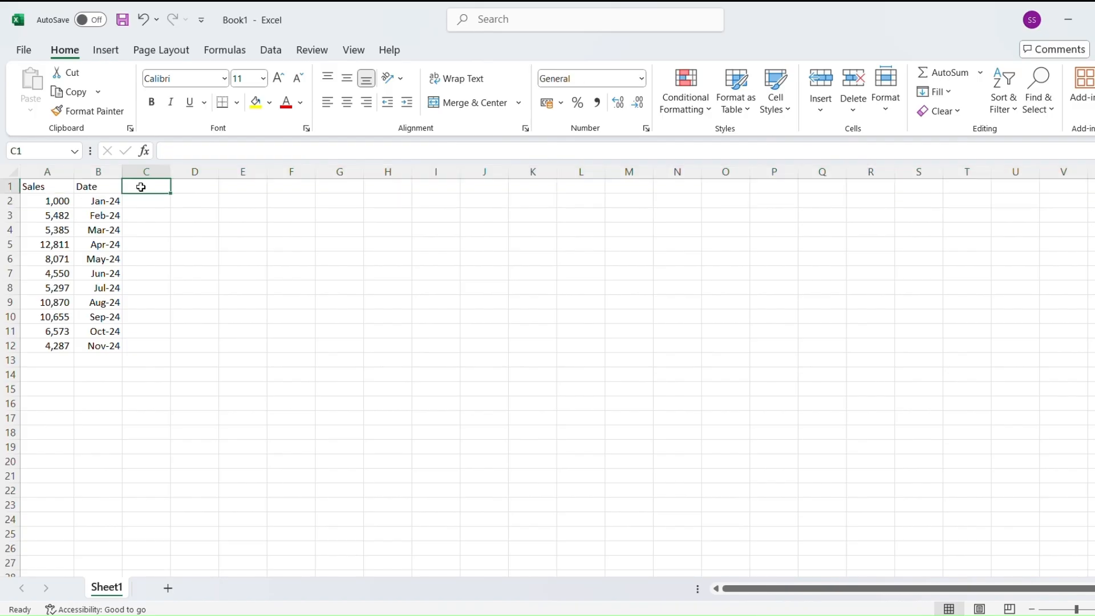
{"action": "type", "text": "No"}
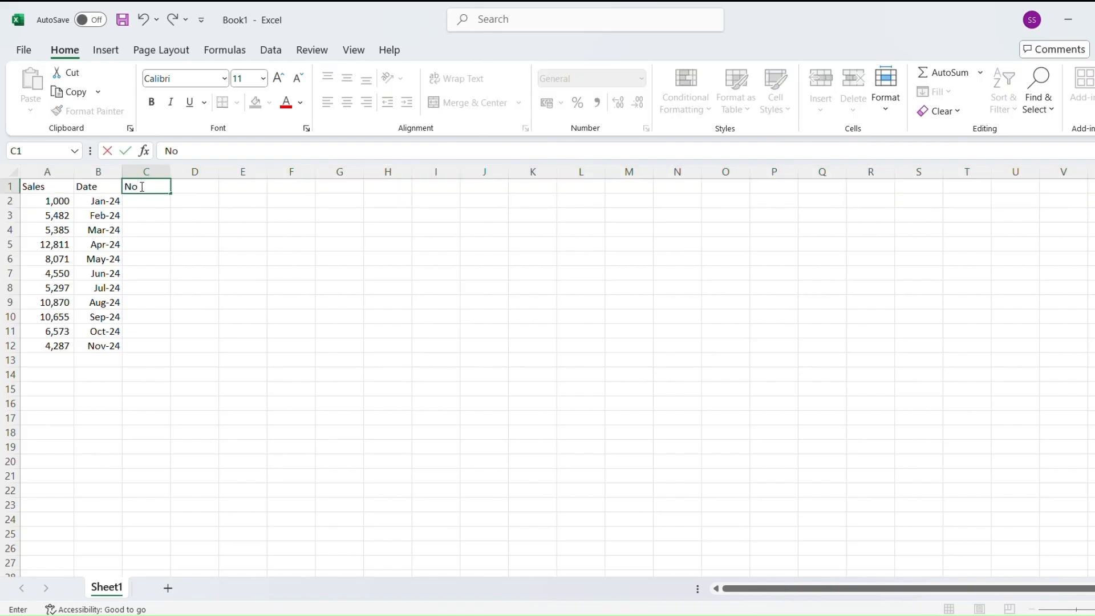
{"action": "type", "text": "tes"}
{"action": "key", "text": "Return"}
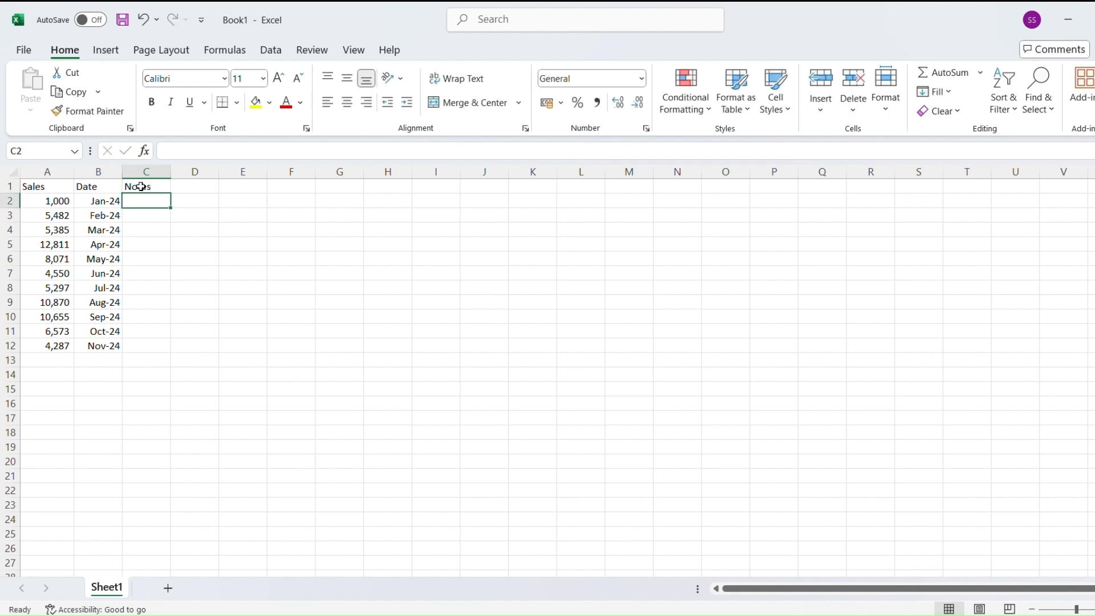
{"action": "type", "text": "New year resolution de"}
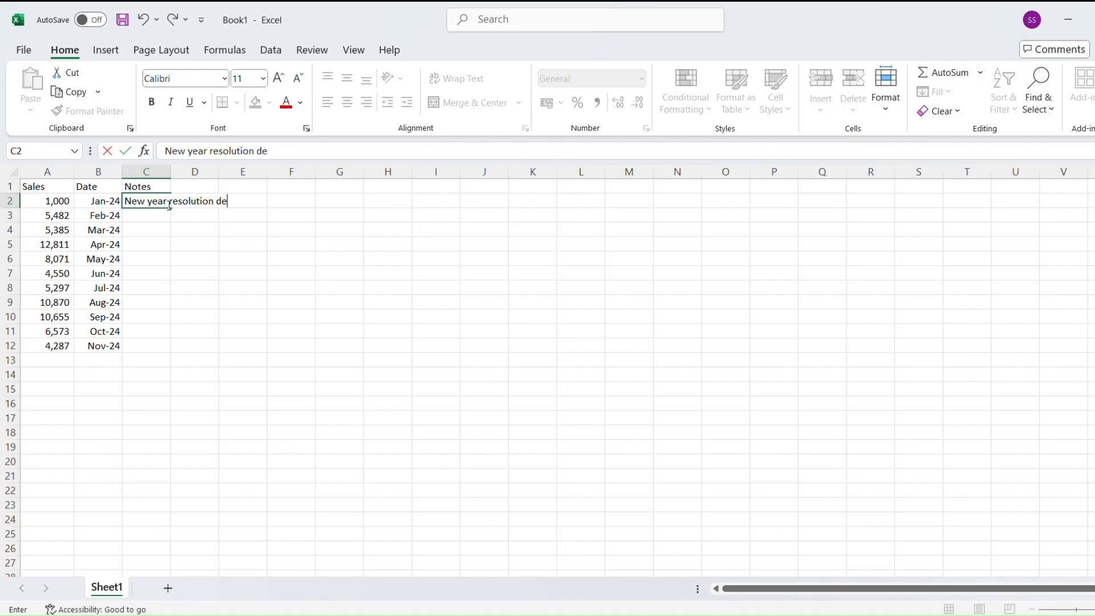
{"action": "type", "text": "presses sales"}
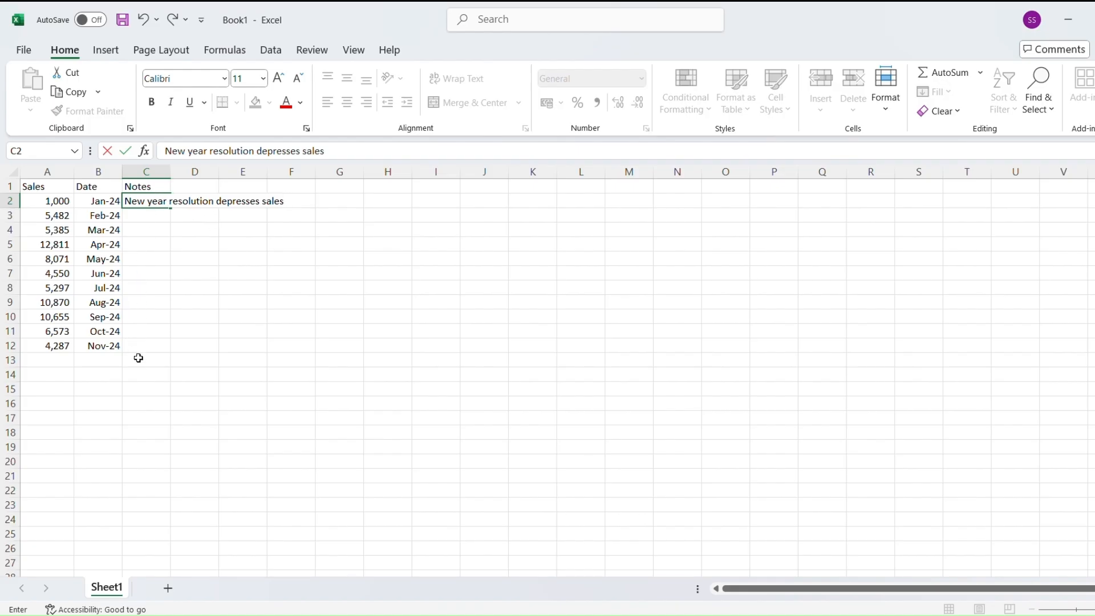
AutoFit the width of column C to the note text
{"action": "left_click", "coordinate": [175, 171]}
{"action": "double_click", "coordinate": [171, 171]}
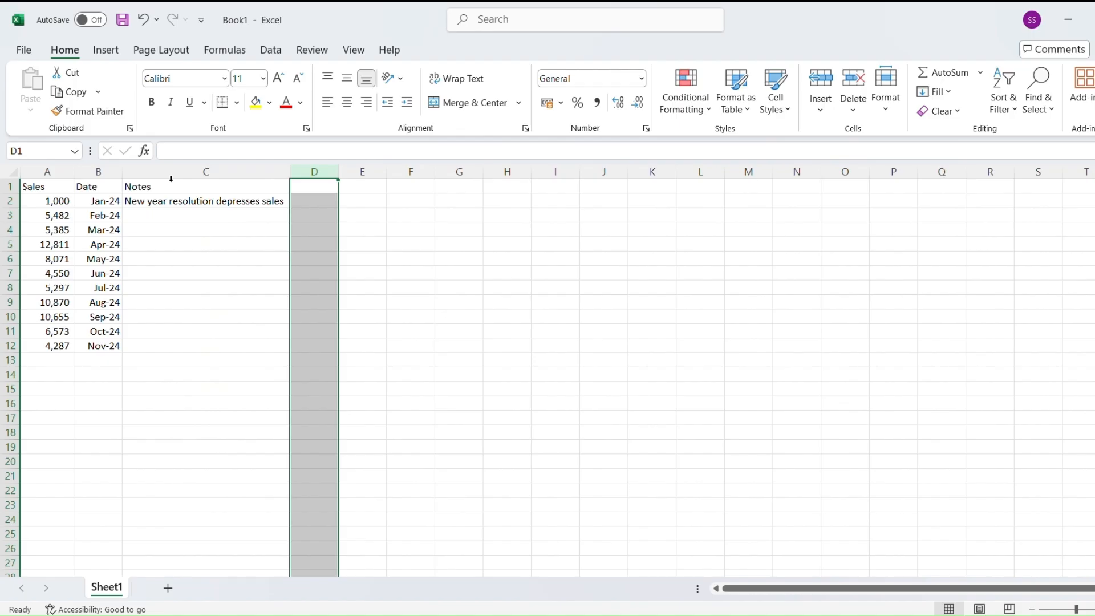
{"action": "left_click_drag", "start_coordinate": [154, 231], "coordinate": [153, 217]}
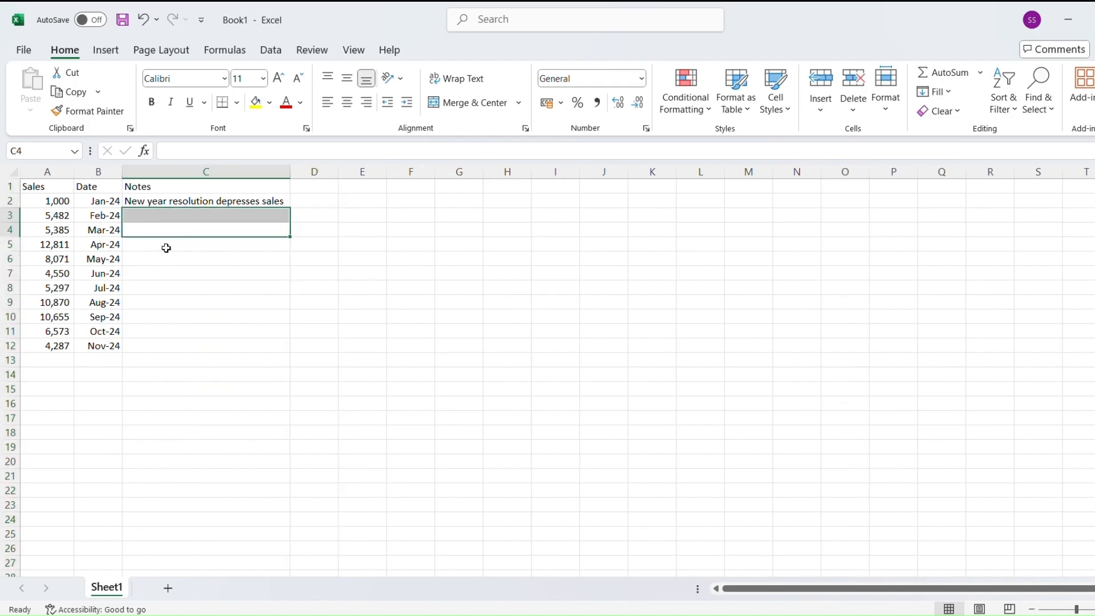
{"action": "left_click", "coordinate": [167, 230]}
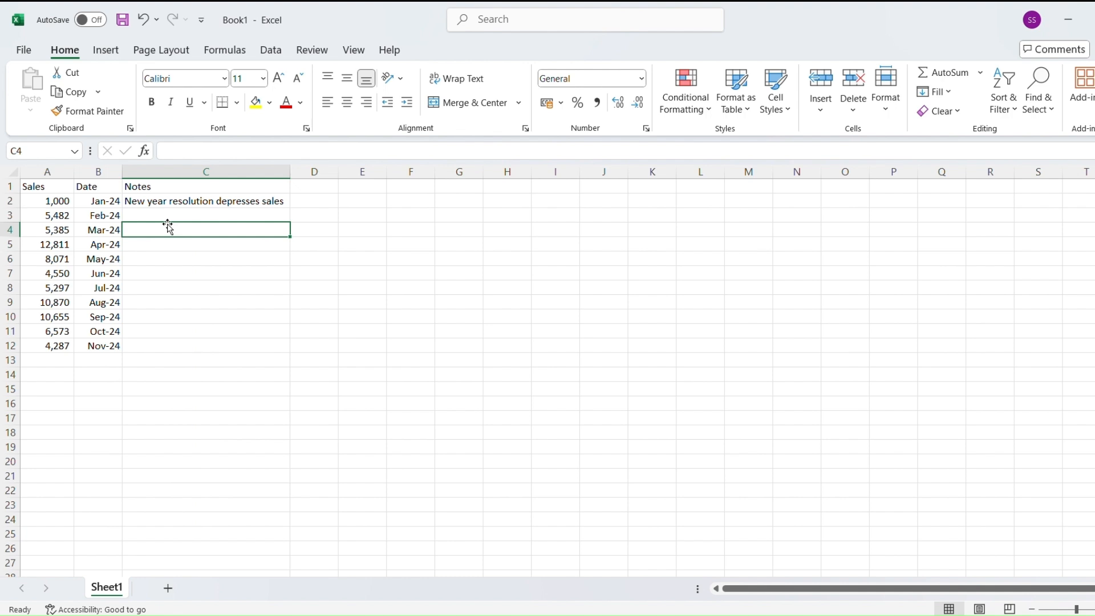
Select the whole sheet and AutoFit the width of all columns to their contents
{"action": "left_click", "coordinate": [13, 172]}
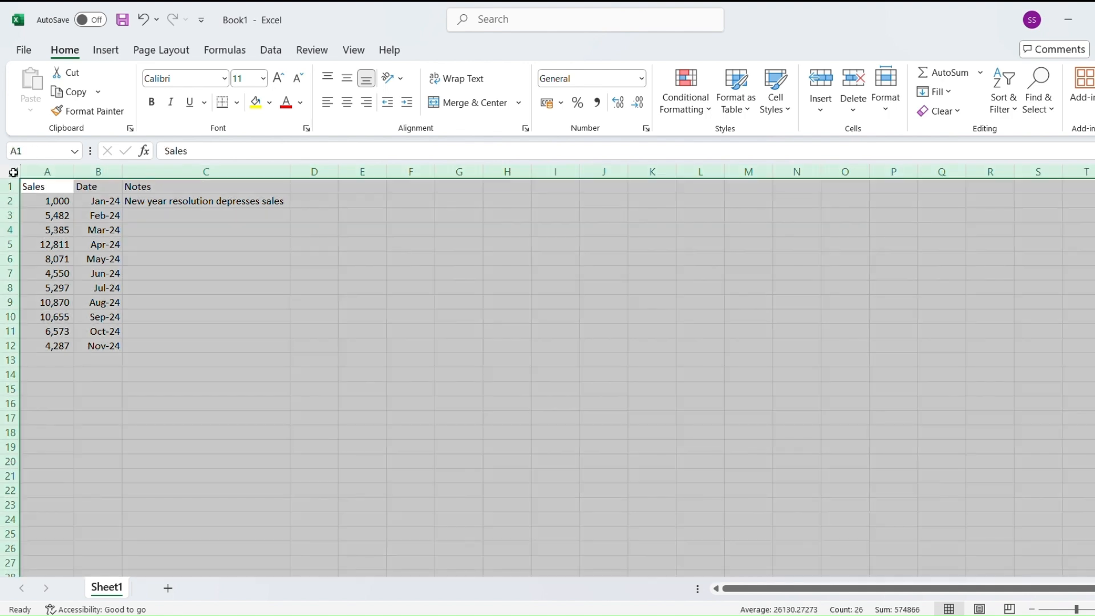
{"action": "double_click", "coordinate": [74, 171]}
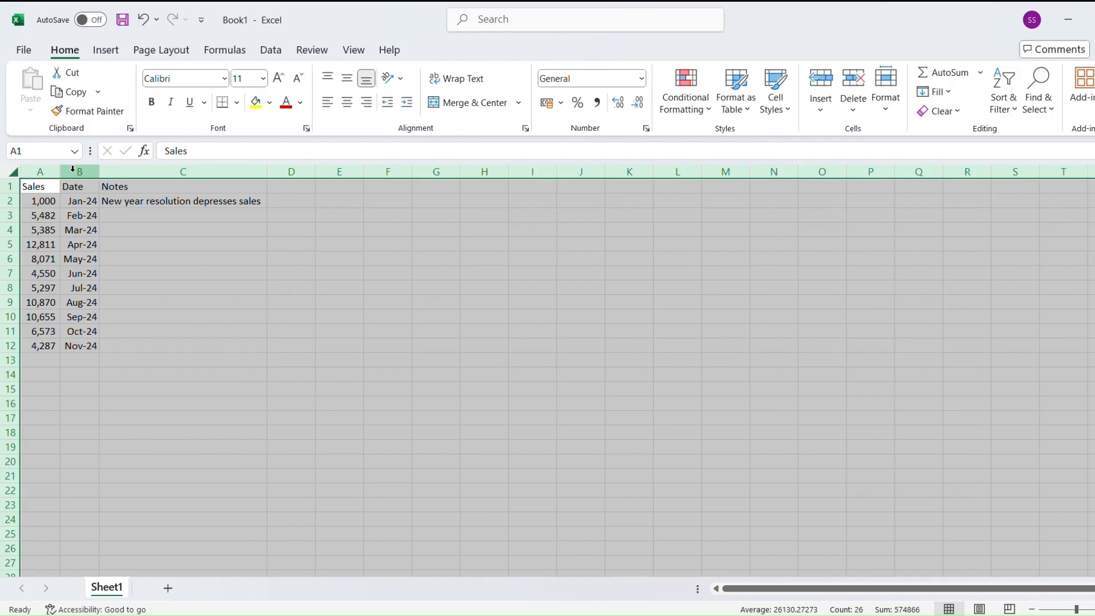
{"action": "left_click", "coordinate": [165, 273]}
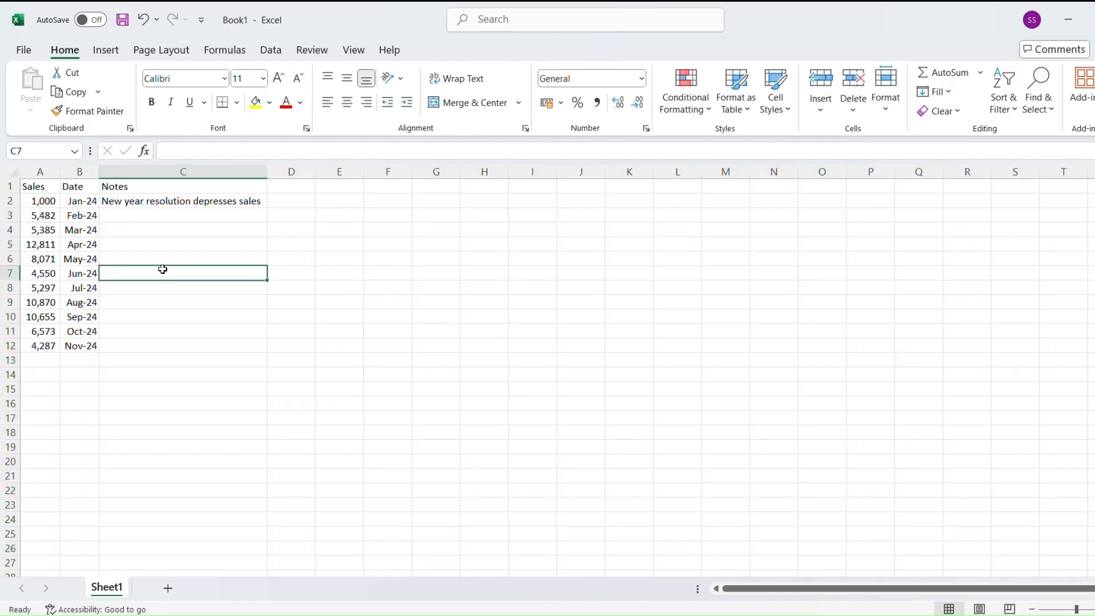
Hide the Notes column C
{"action": "left_click_drag", "start_coordinate": [112, 183], "coordinate": [135, 342]}
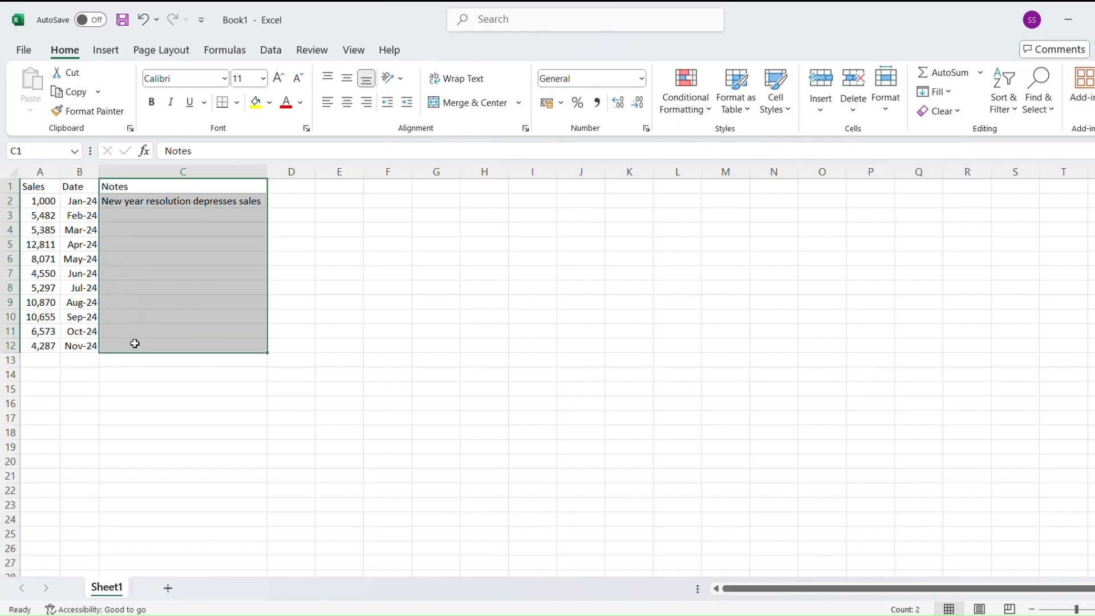
{"action": "left_click", "coordinate": [146, 283]}
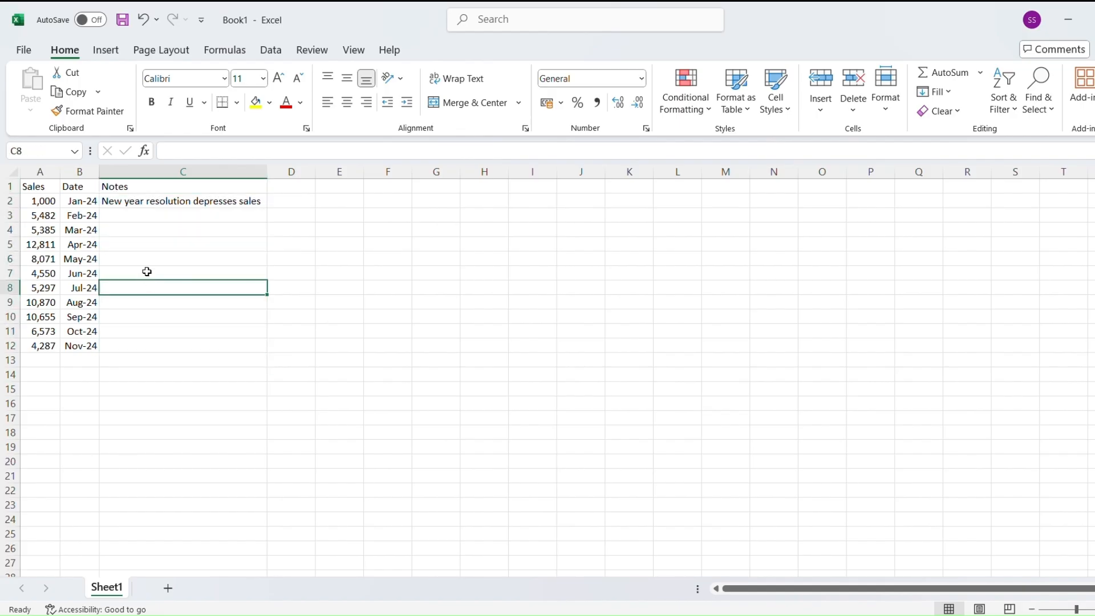
{"action": "right_click", "coordinate": [237, 171]}
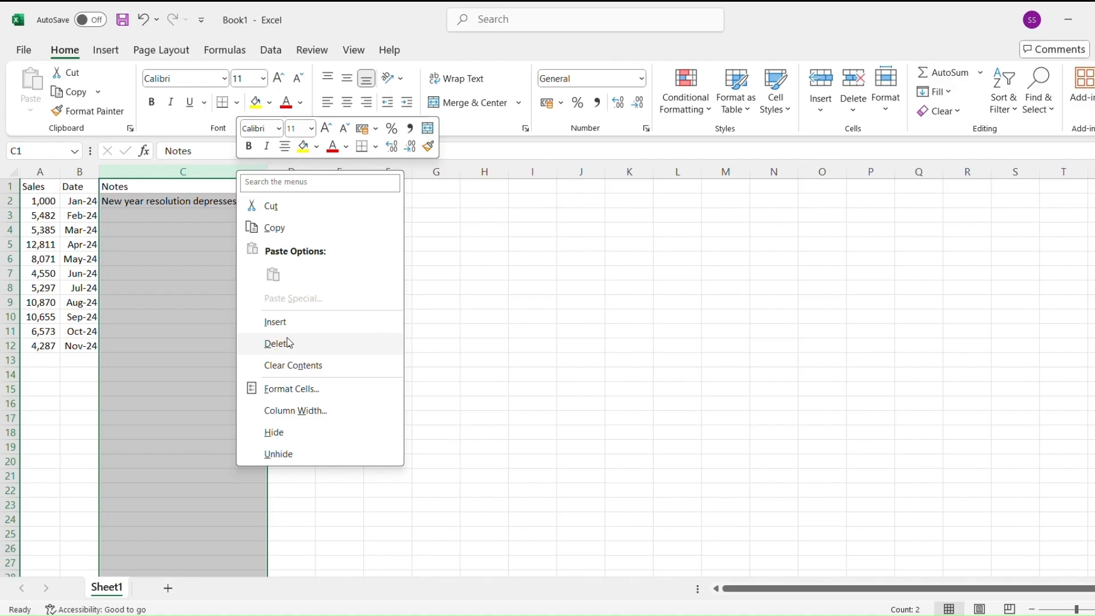
{"action": "left_click", "coordinate": [289, 438]}
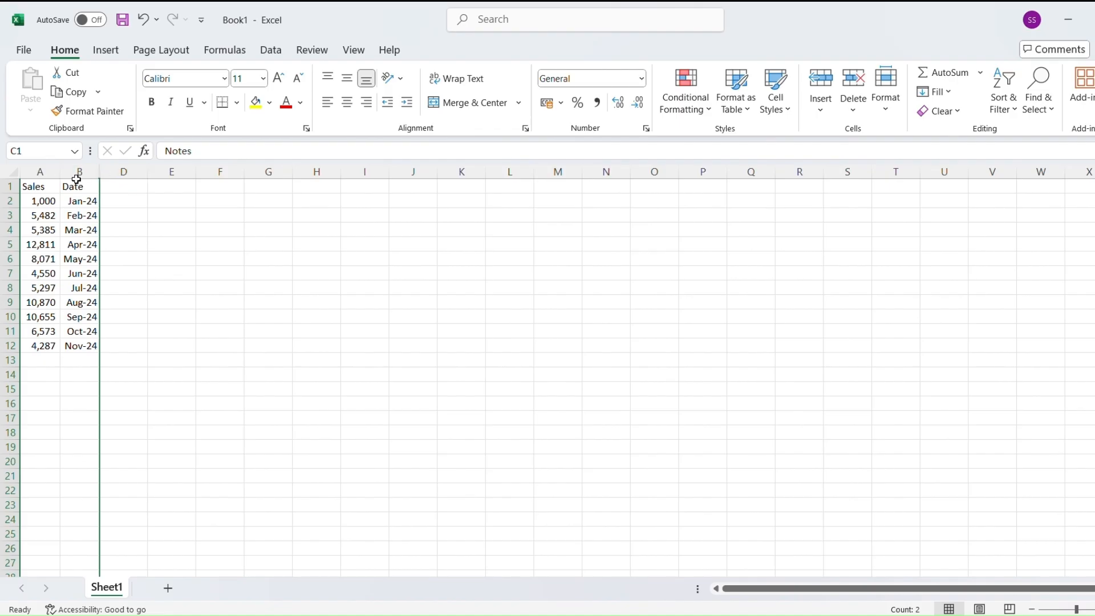
{"action": "left_click_drag", "start_coordinate": [77, 172], "coordinate": [114, 181]}
{"action": "right_click", "coordinate": [114, 180]}
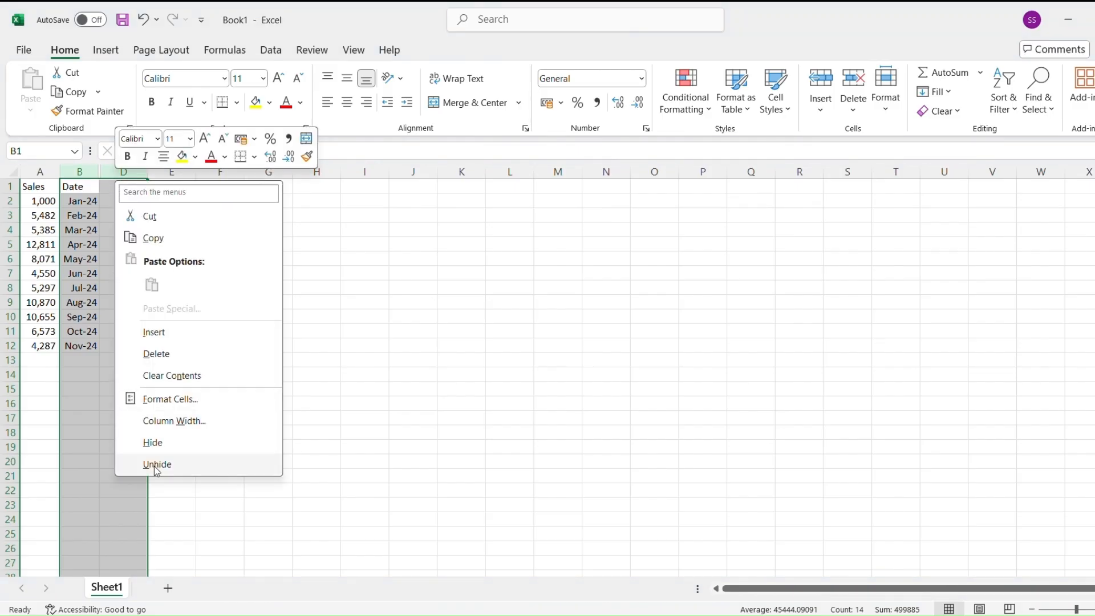
{"action": "key", "text": "Escape"}
{"action": "left_click", "coordinate": [168, 330]}
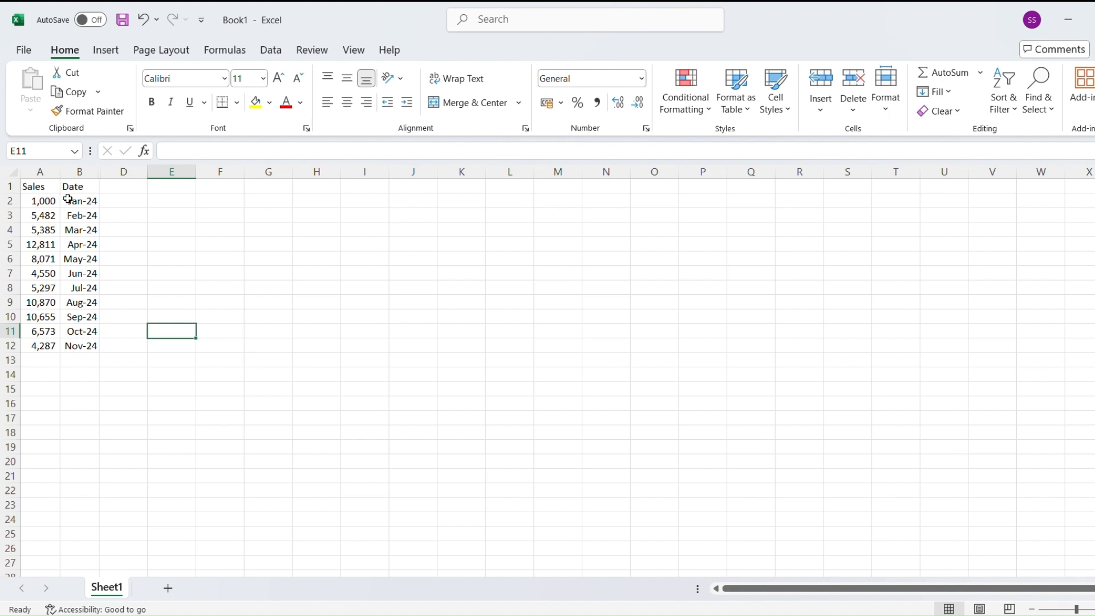
Move the Date cells B1:B12 in front of the Sales cells so that Date occupies column A and Sales column B
{"action": "left_click_drag", "start_coordinate": [69, 186], "coordinate": [84, 343]}
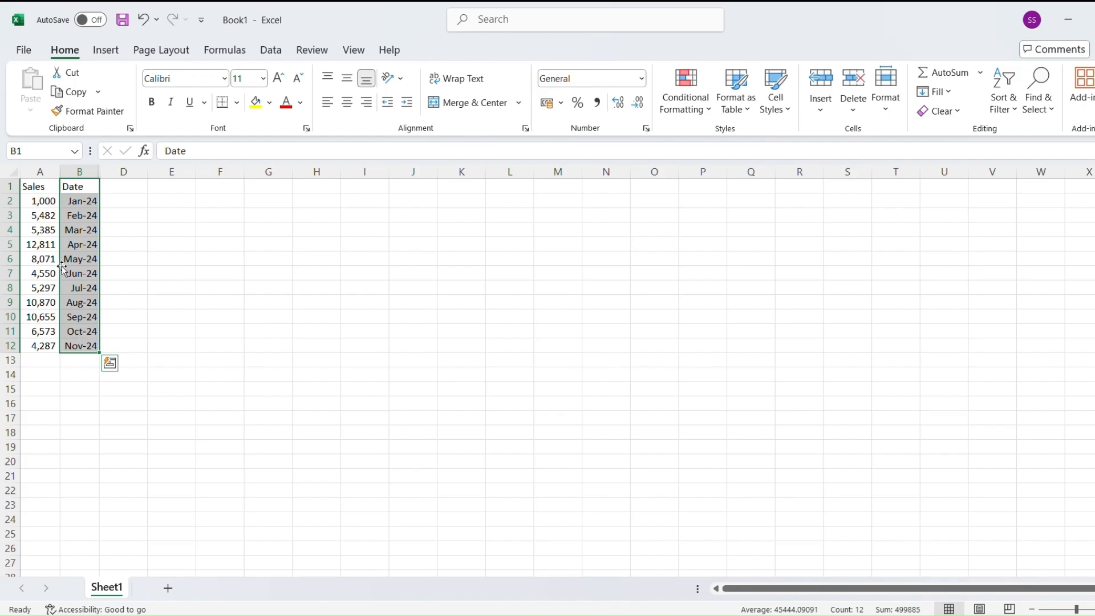
{"action": "left_click_drag", "start_coordinate": [63, 268], "coordinate": [26, 260]}
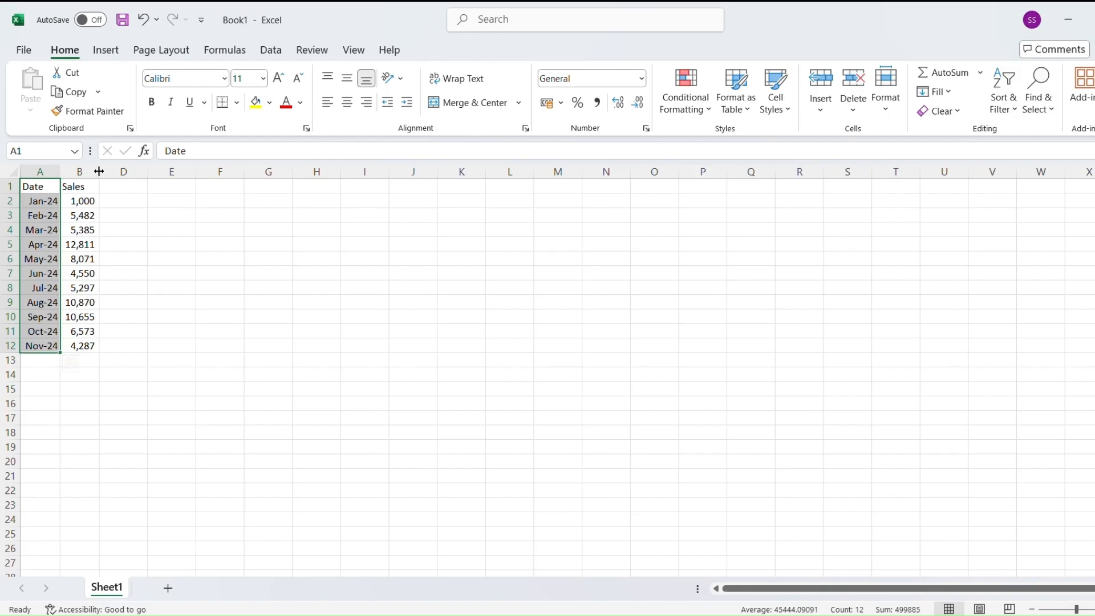
Convert the data range A1:C12 into a table with headers
{"action": "left_click", "coordinate": [82, 269]}
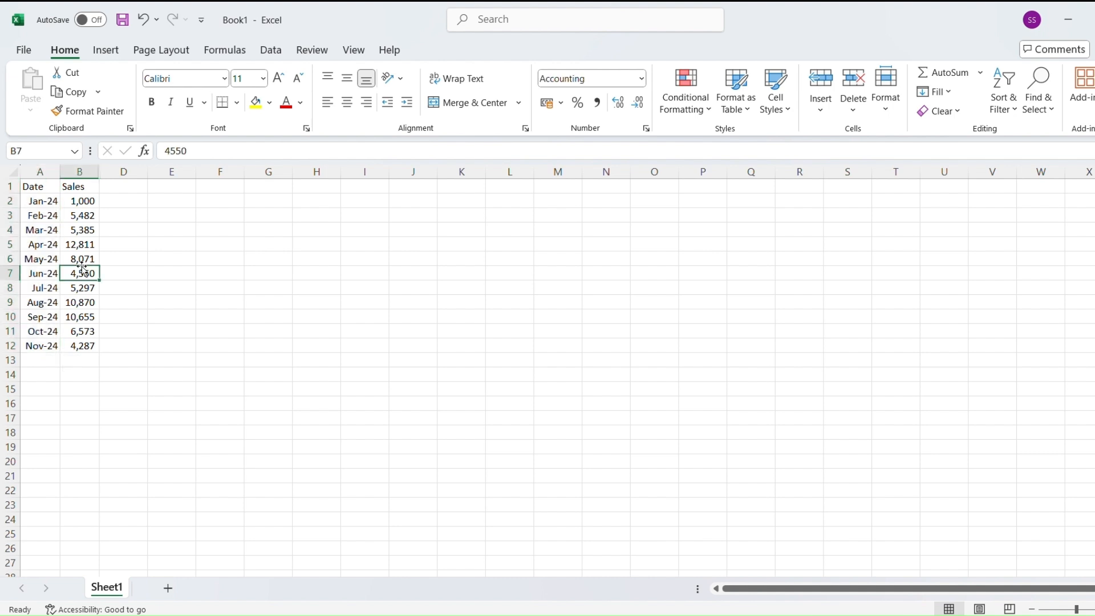
{"action": "left_click", "coordinate": [104, 51]}
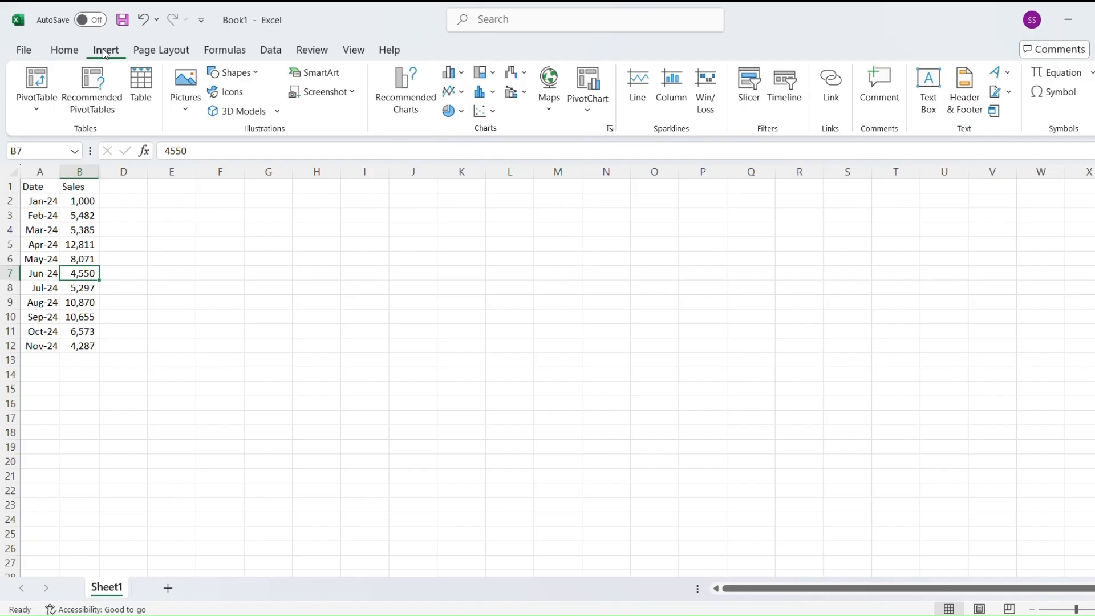
{"action": "left_click", "coordinate": [136, 93]}
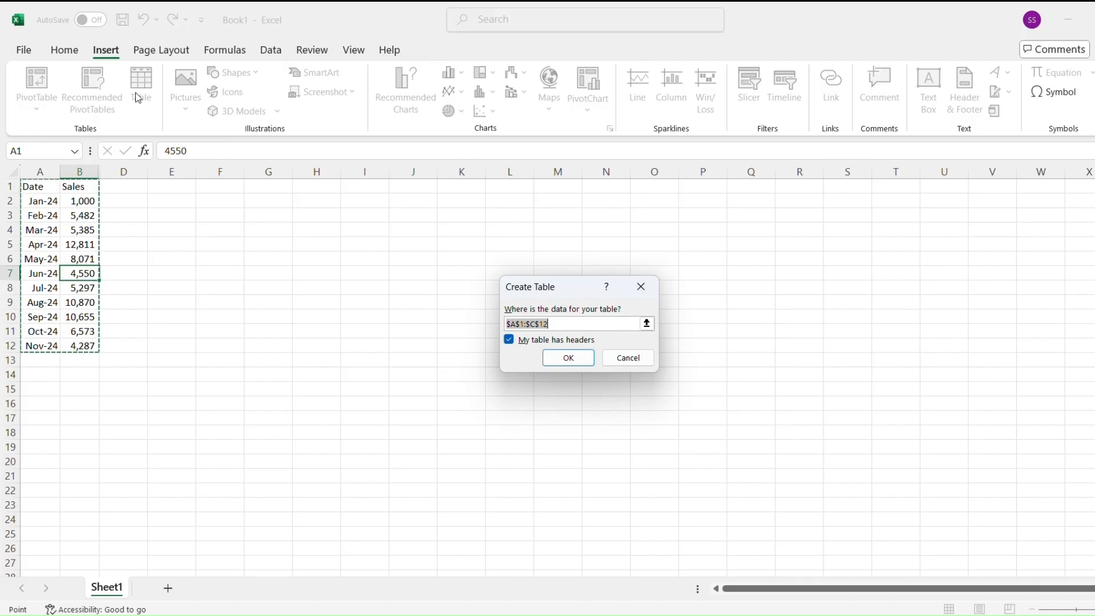
{"action": "left_click", "coordinate": [562, 364]}
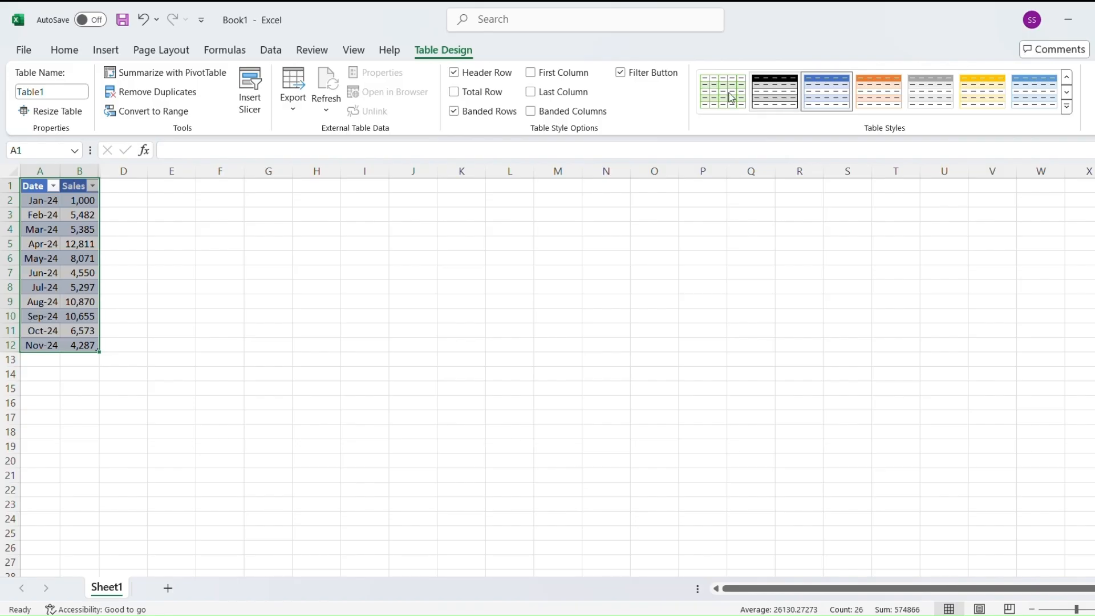
Add a total row to the table and set the Sales total to Sum
{"action": "left_click", "coordinate": [454, 92]}
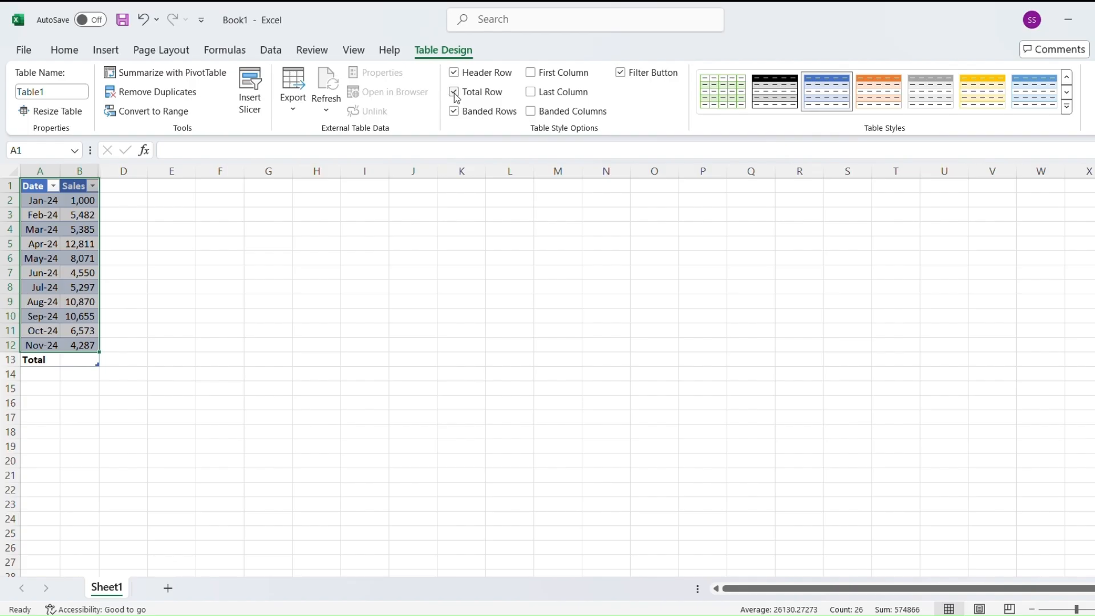
{"action": "left_click", "coordinate": [80, 359]}
{"action": "left_click", "coordinate": [106, 360]}
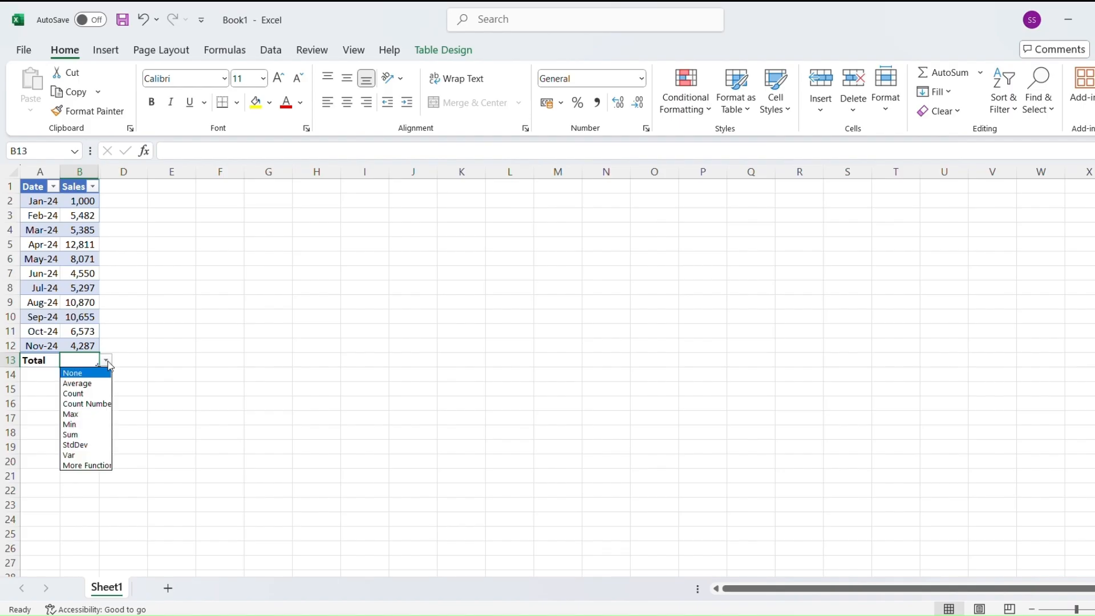
{"action": "left_click", "coordinate": [105, 435]}
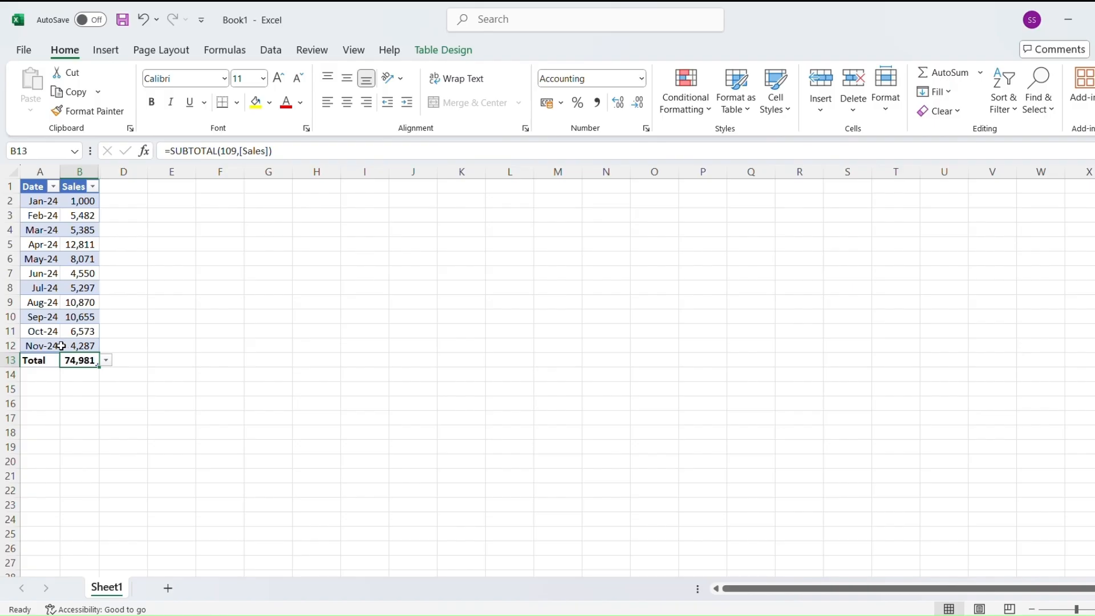
Insert a new row above the Total row and extend the month series to Dec-24 in A13
{"action": "left_click", "coordinate": [7, 360]}
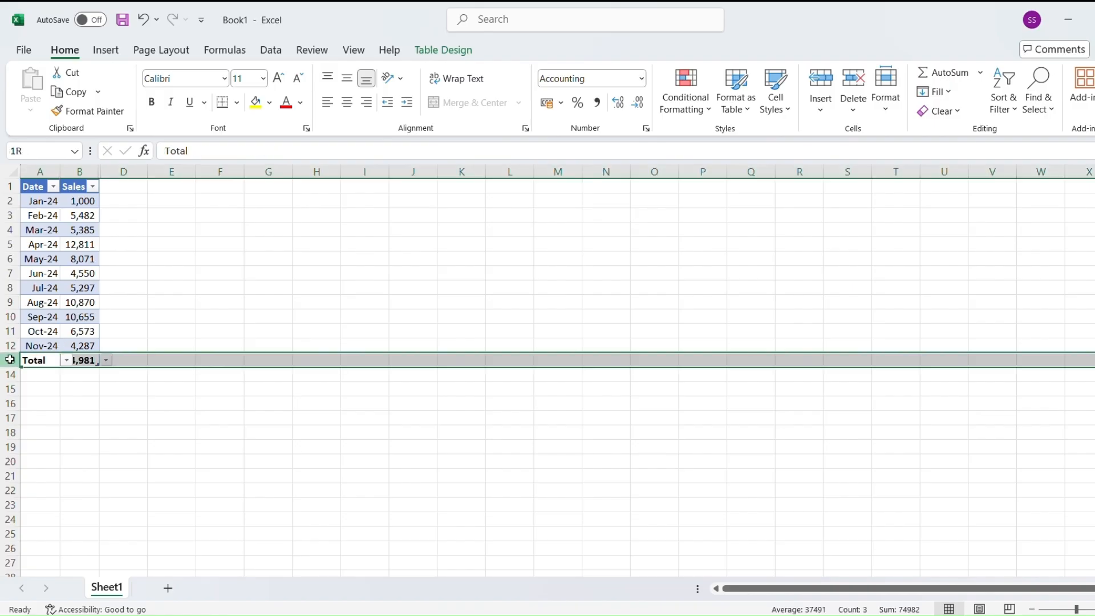
{"action": "right_click", "coordinate": [19, 361]}
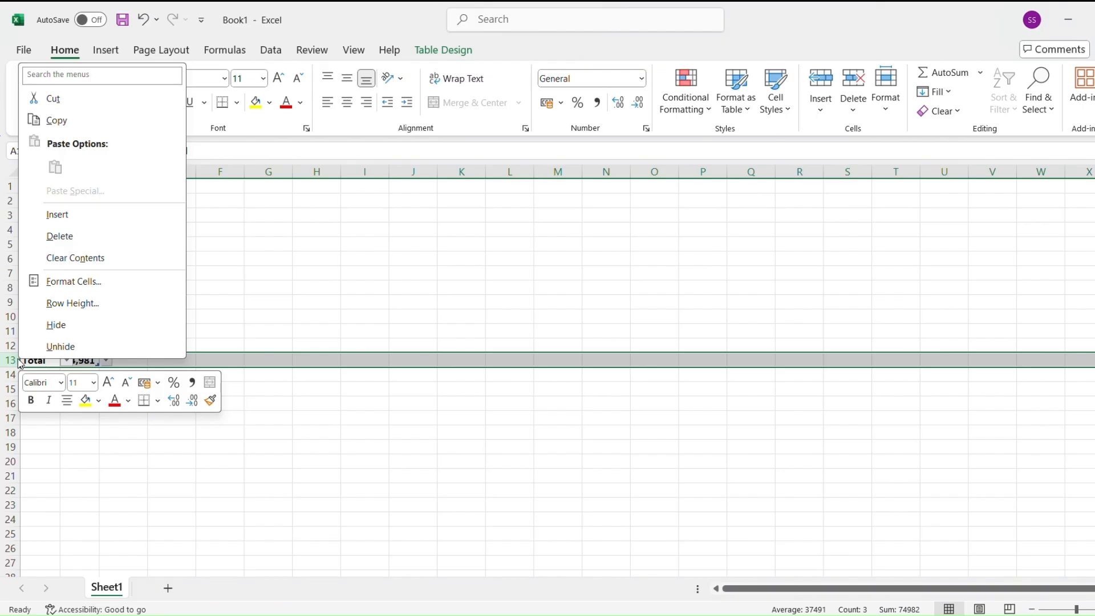
{"action": "left_click", "coordinate": [64, 215]}
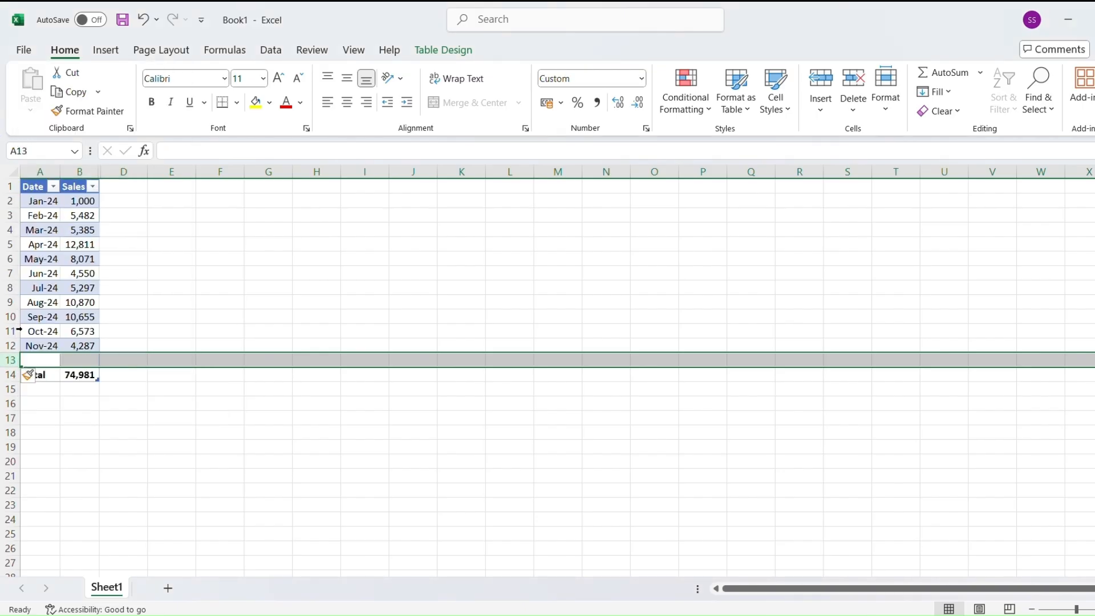
{"action": "left_click", "coordinate": [57, 344]}
{"action": "left_click_drag", "start_coordinate": [61, 352], "coordinate": [61, 366]}
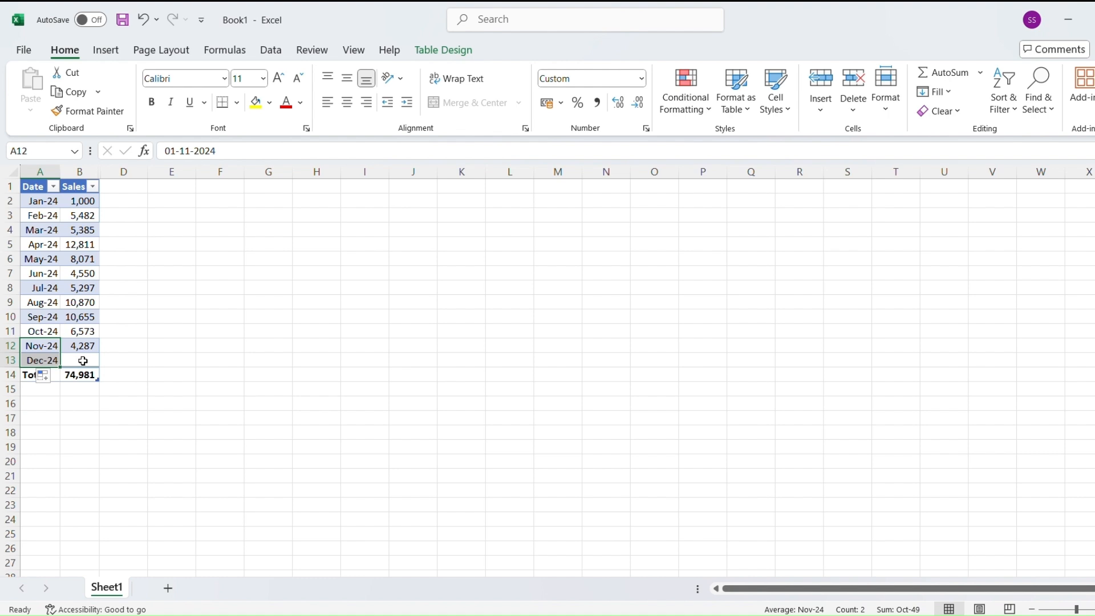
Enter 23524 as the Dec-24 sales figure in B13
{"action": "left_click", "coordinate": [83, 358]}
{"action": "type", "text": "23"}
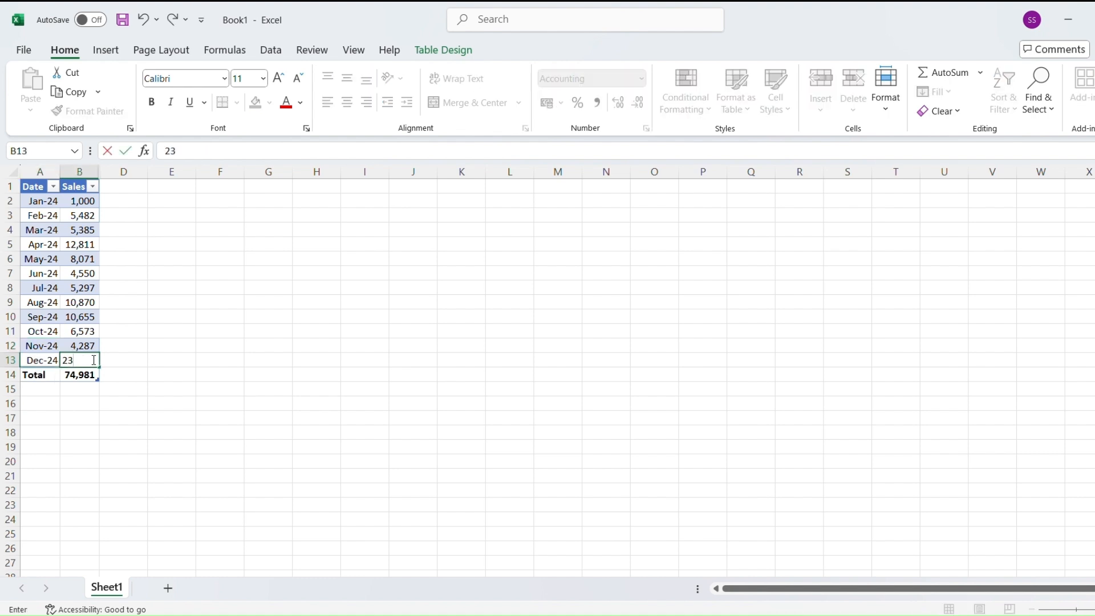
{"action": "type", "text": "524"}
Apply a green-yellow-red color scale to the monthly sales figures in B2:B13
{"action": "left_click_drag", "start_coordinate": [69, 202], "coordinate": [83, 367]}
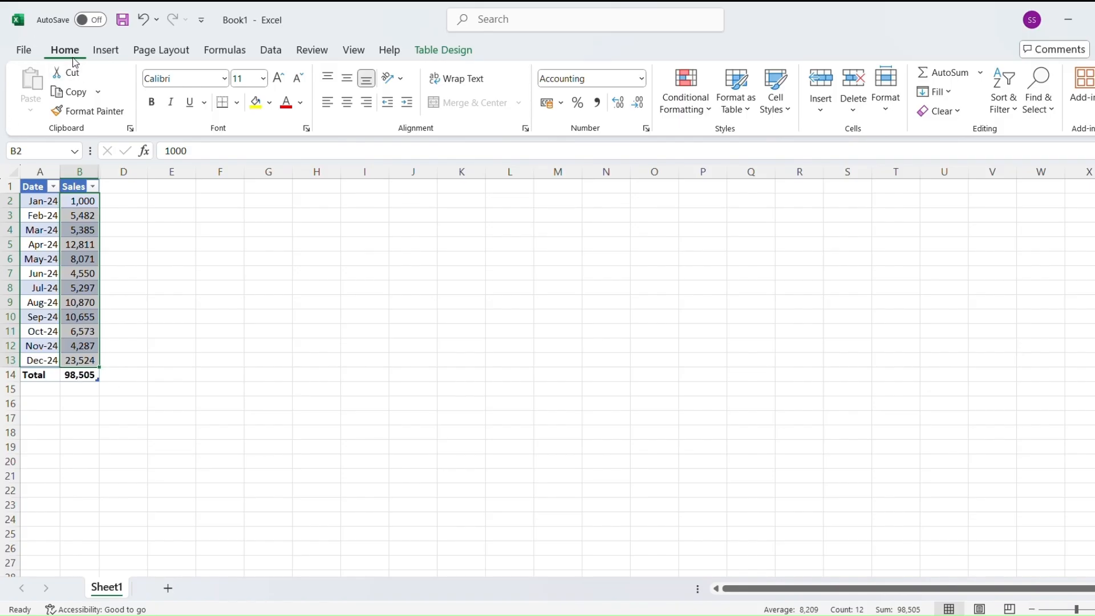
{"action": "left_click", "coordinate": [690, 111]}
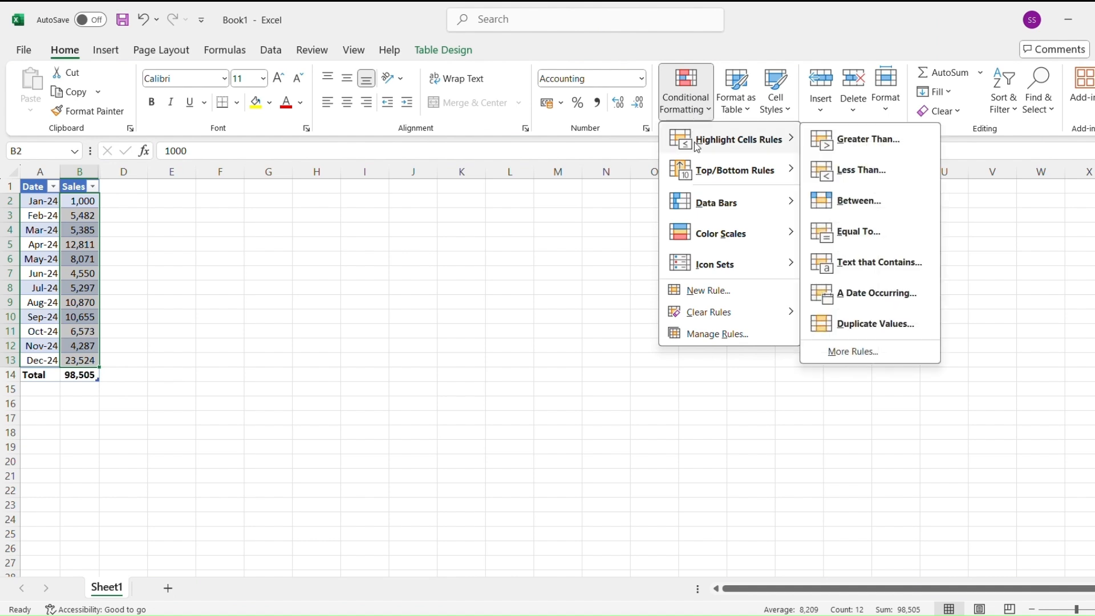
{"action": "mouse_move", "coordinate": [715, 245]}
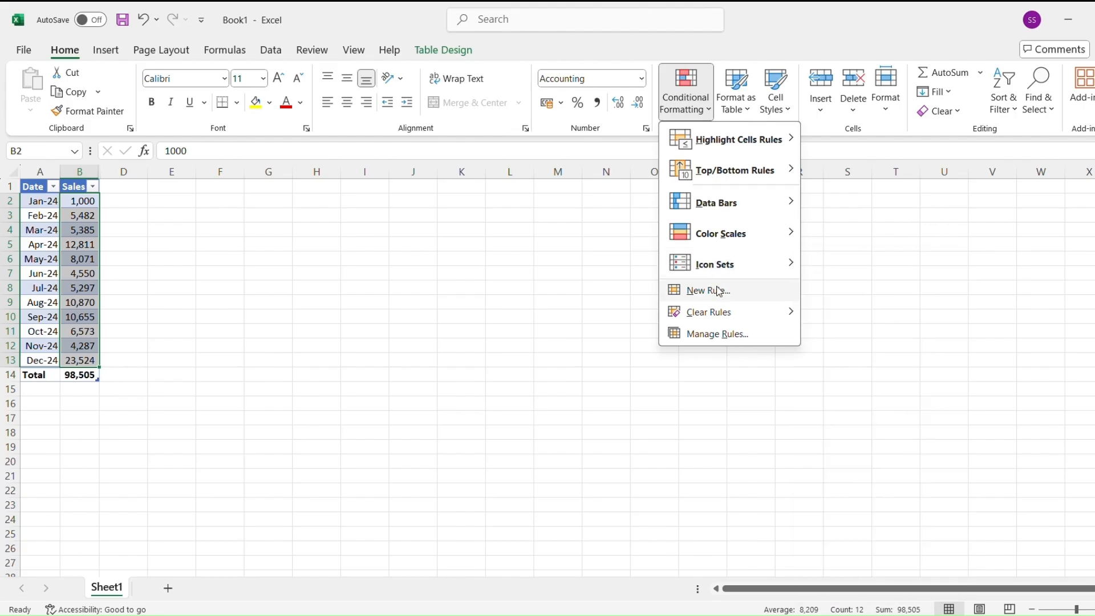
{"action": "left_click", "coordinate": [814, 229]}
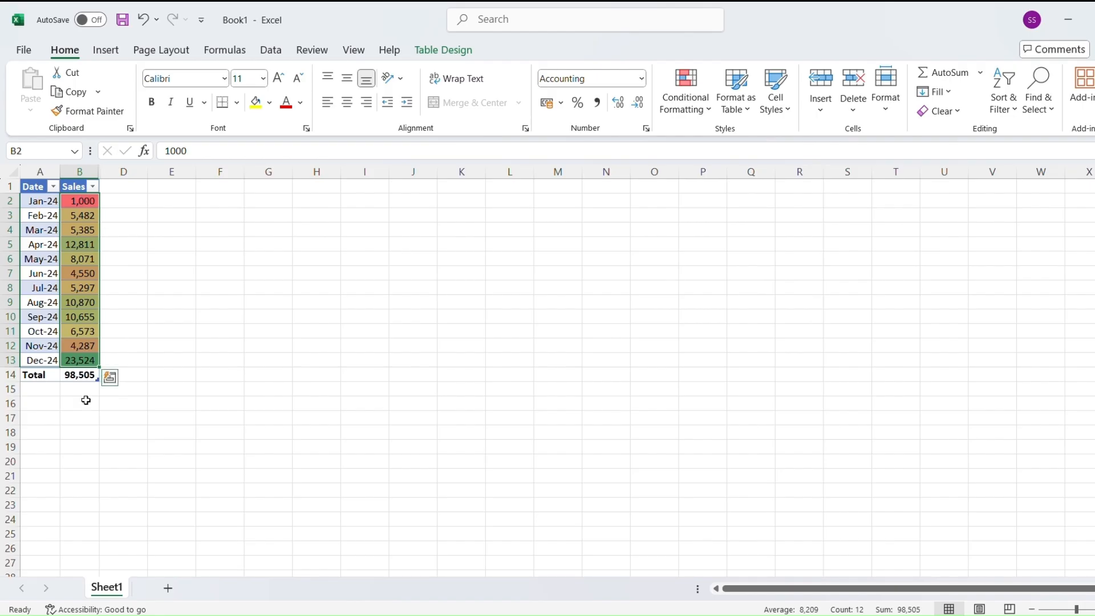
{"action": "left_click", "coordinate": [87, 358]}
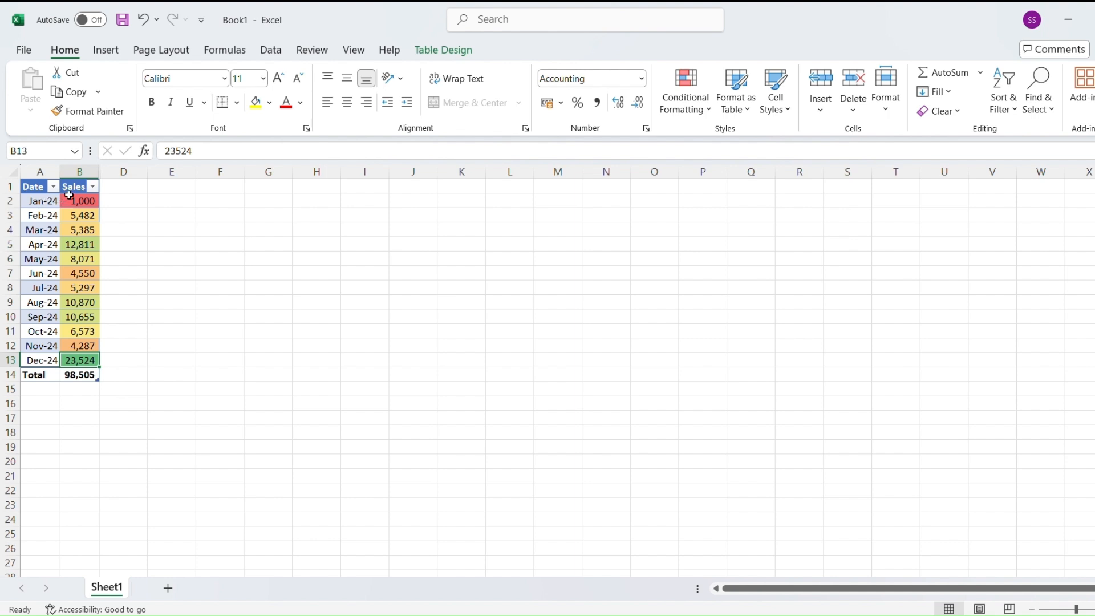
Add the January to March sales in E14 with the formula =B2+B3+B4
{"action": "left_click_drag", "start_coordinate": [71, 196], "coordinate": [86, 230]}
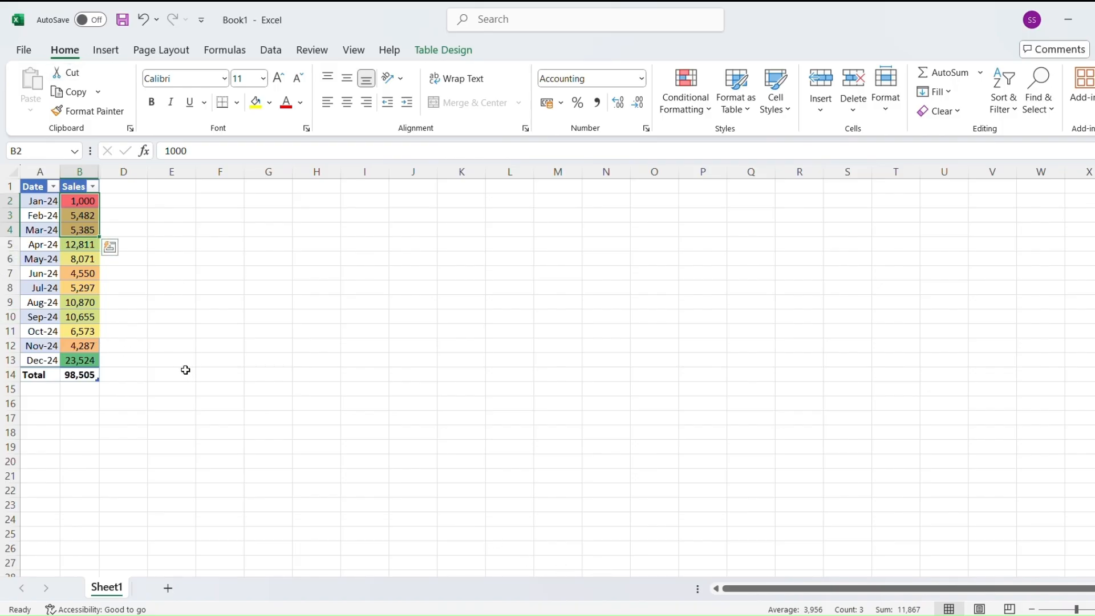
{"action": "left_click", "coordinate": [167, 373]}
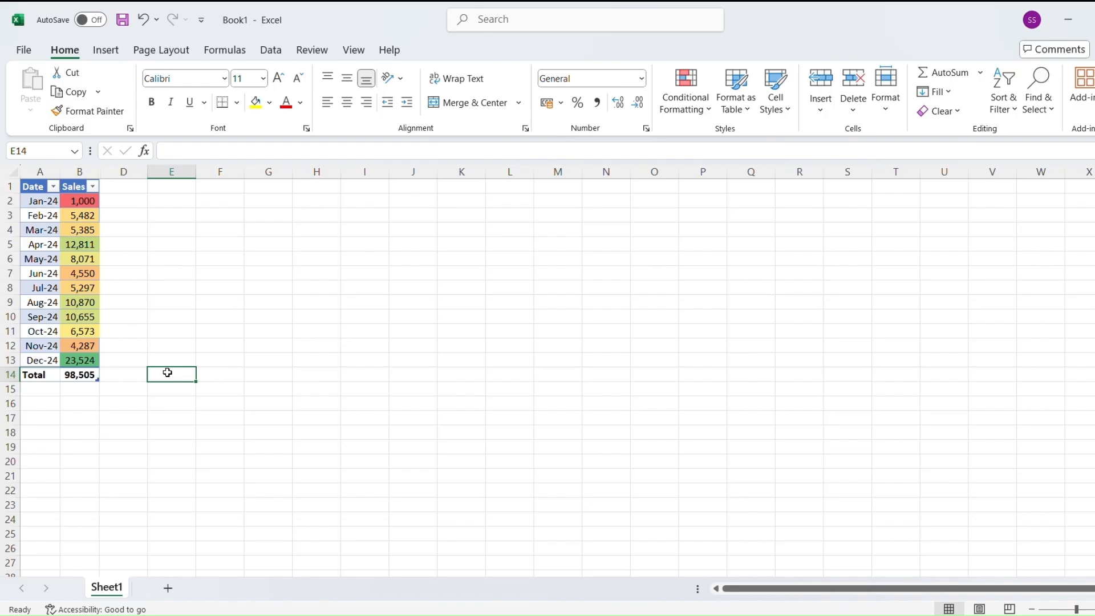
{"action": "type", "text": "="}
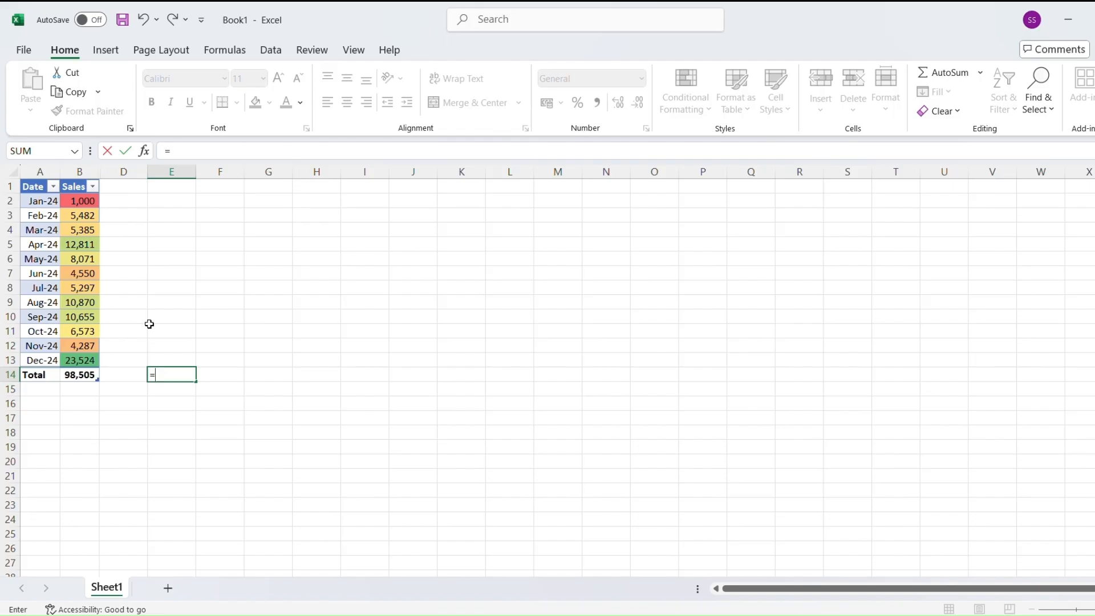
{"action": "left_click", "coordinate": [77, 203]}
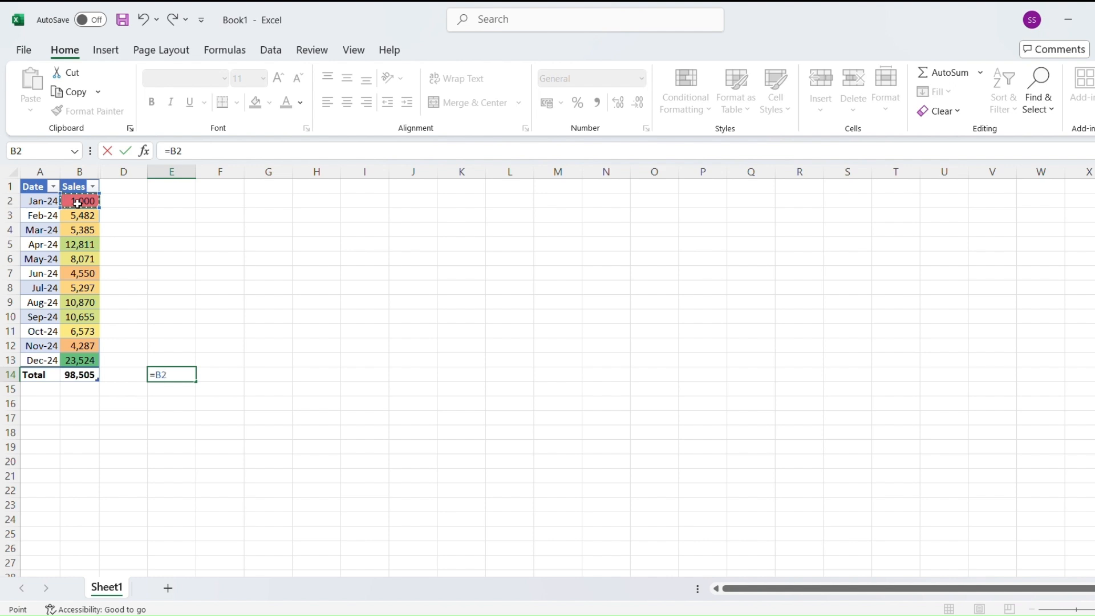
{"action": "type", "text": "+"}
{"action": "left_click", "coordinate": [72, 213]}
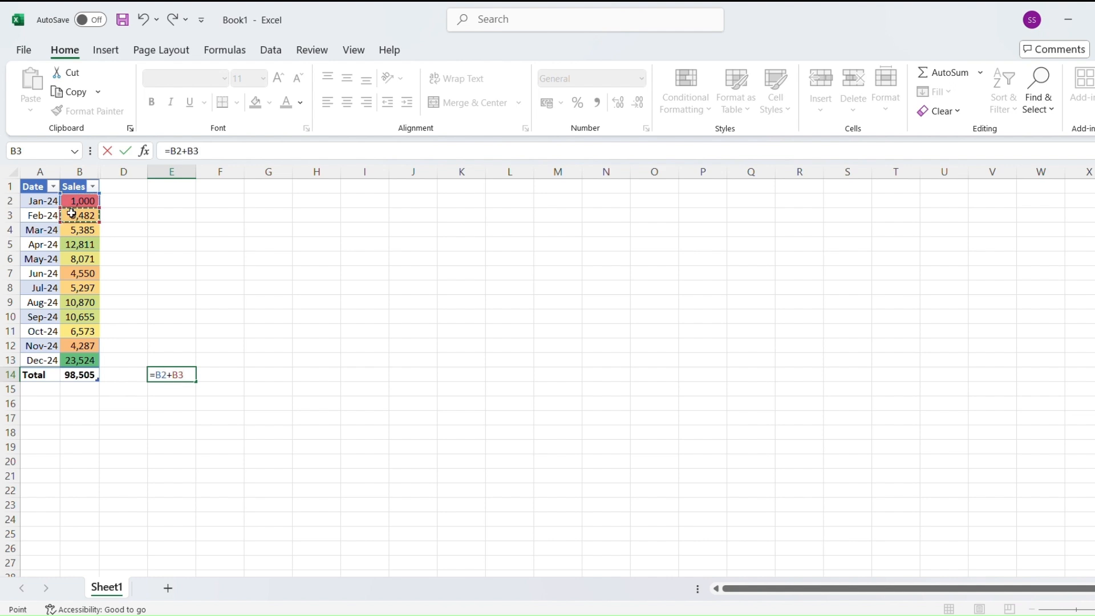
{"action": "type", "text": "+"}
{"action": "left_click", "coordinate": [78, 230]}
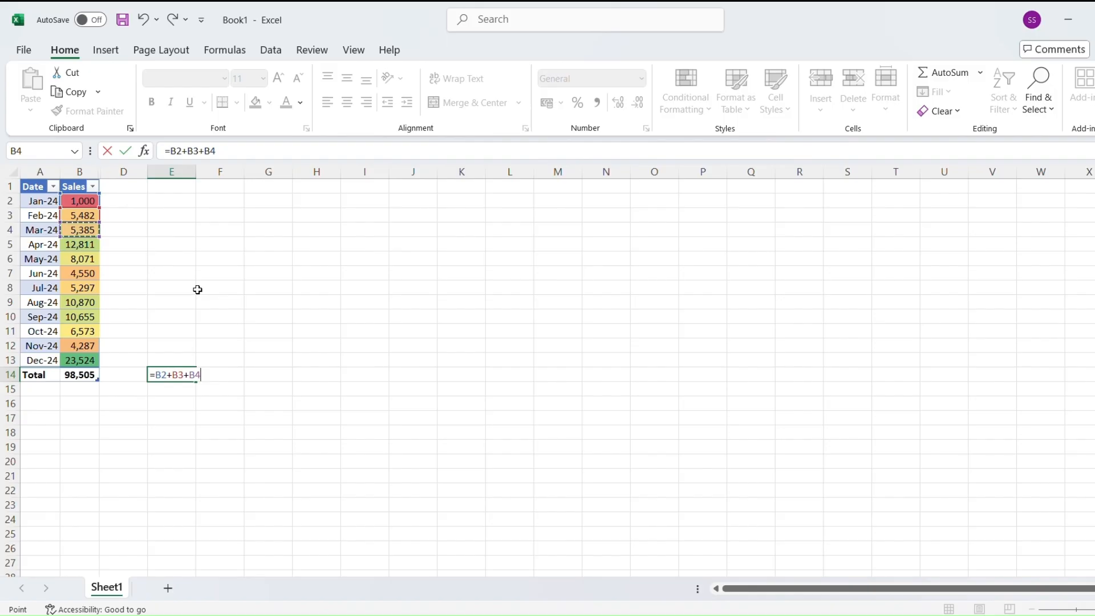
{"action": "key", "text": "Return"}
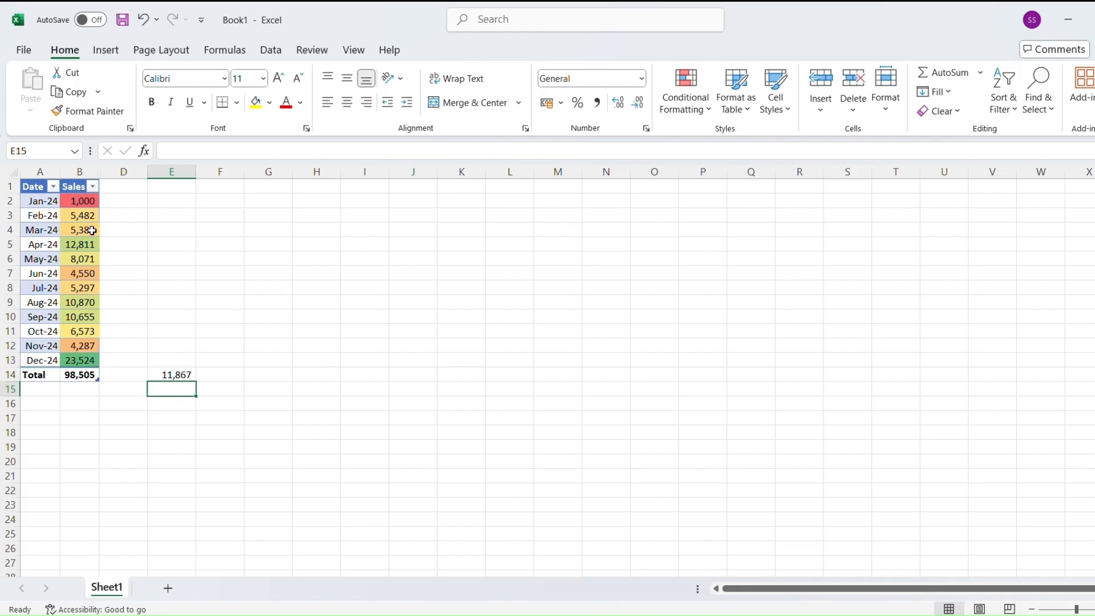
Enter =SUM(B2:B4) in F14 to total the January to March sales
{"action": "left_click", "coordinate": [218, 372]}
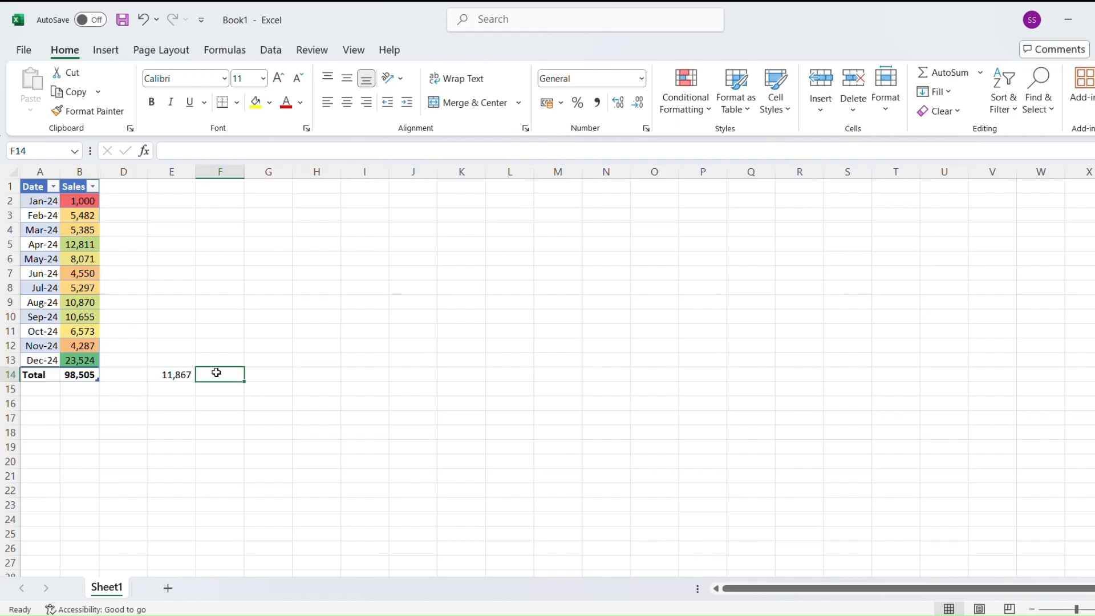
{"action": "type", "text": "="}
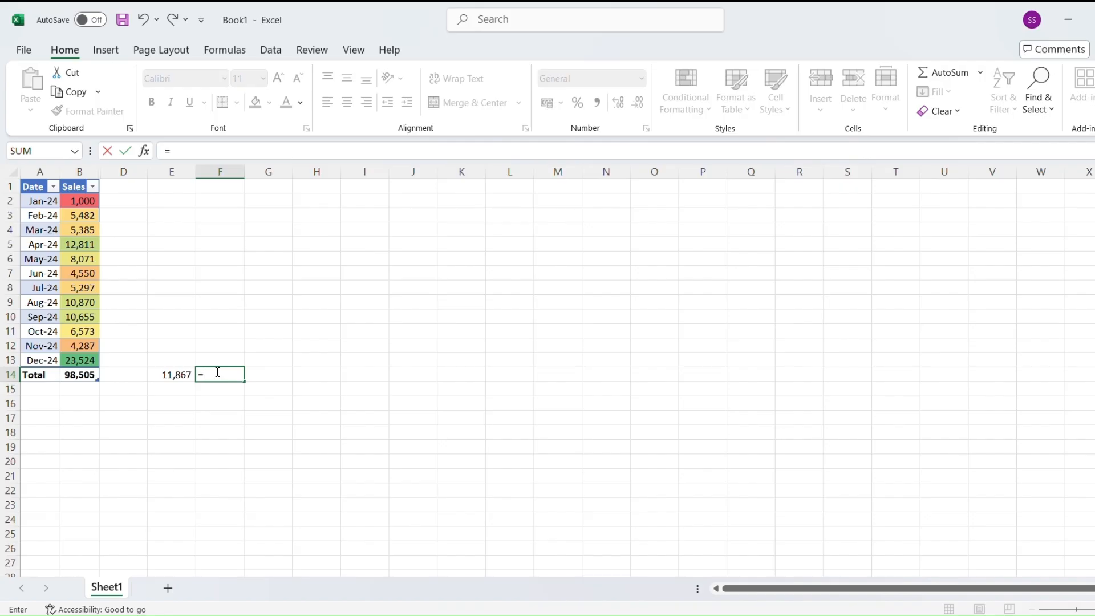
{"action": "type", "text": "su"}
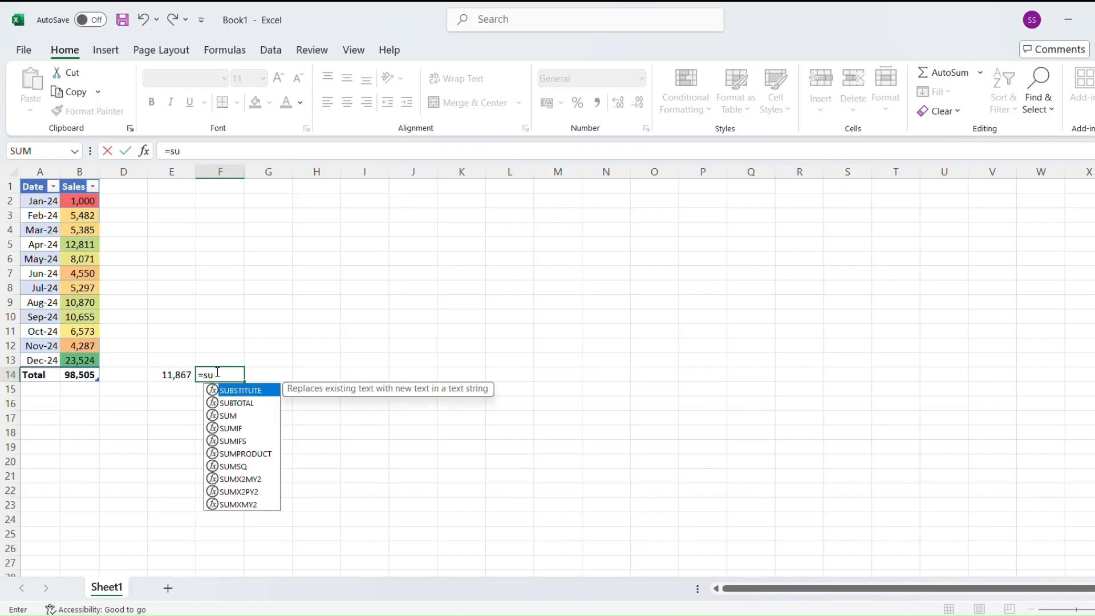
{"action": "type", "text": "m"}
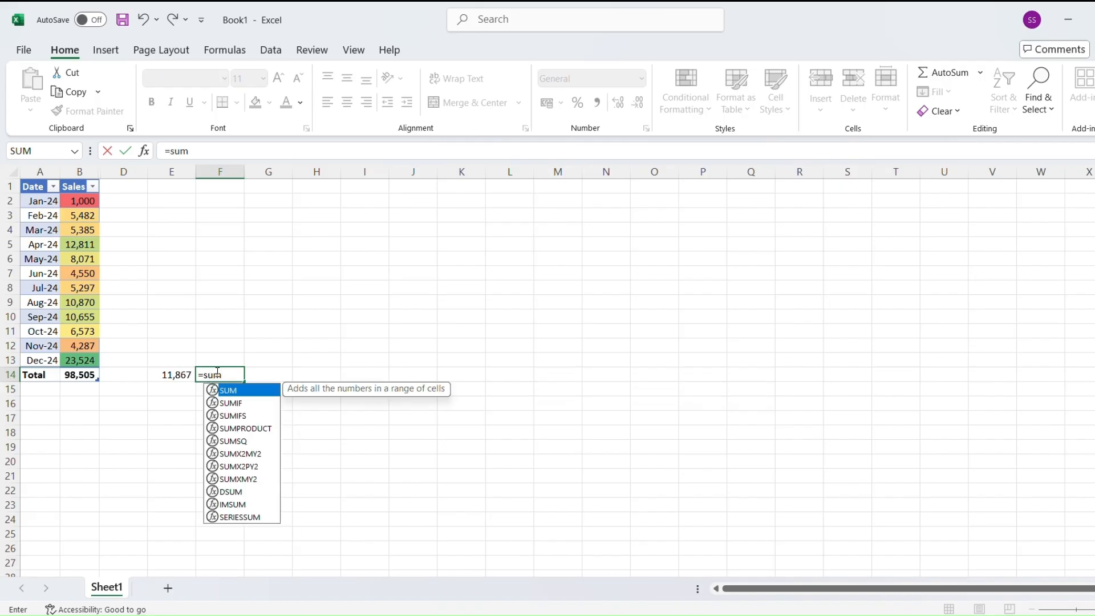
{"action": "type", "text": "("}
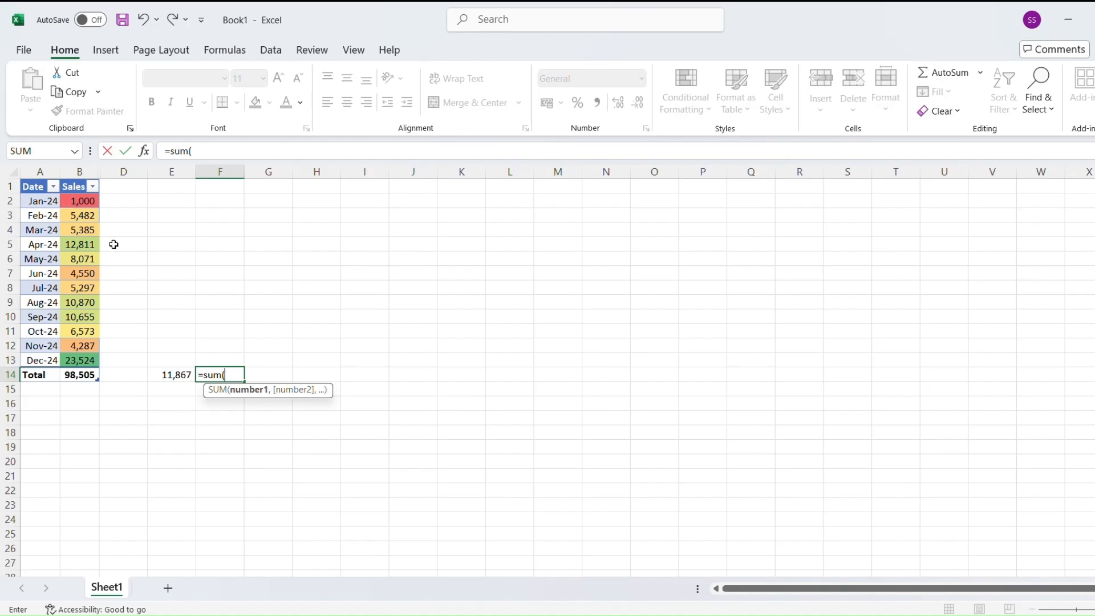
{"action": "left_click_drag", "start_coordinate": [81, 201], "coordinate": [92, 231]}
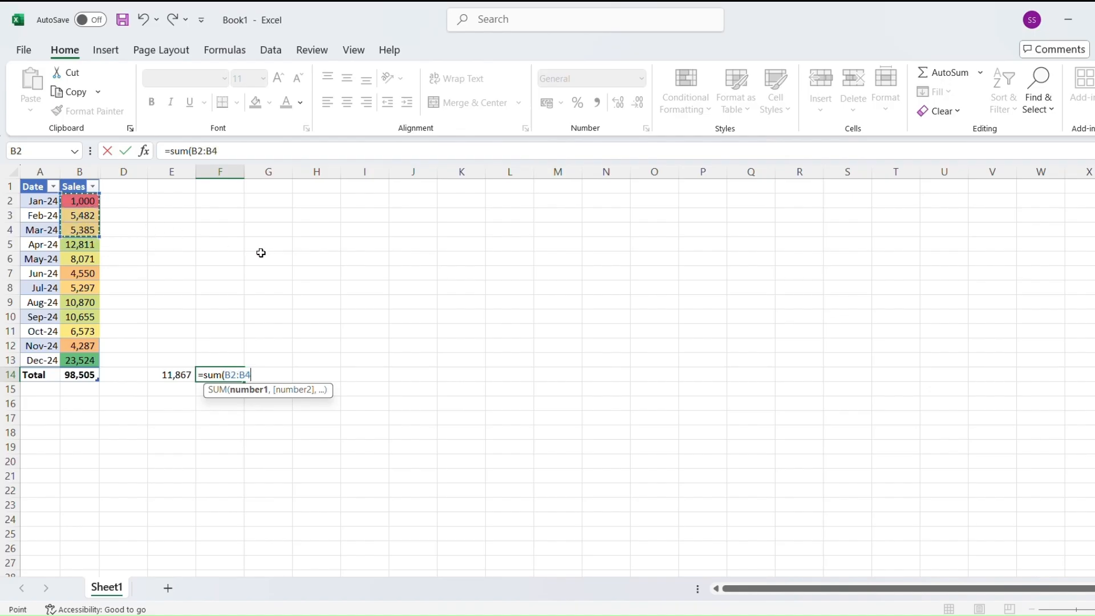
{"action": "type", "text": ")"}
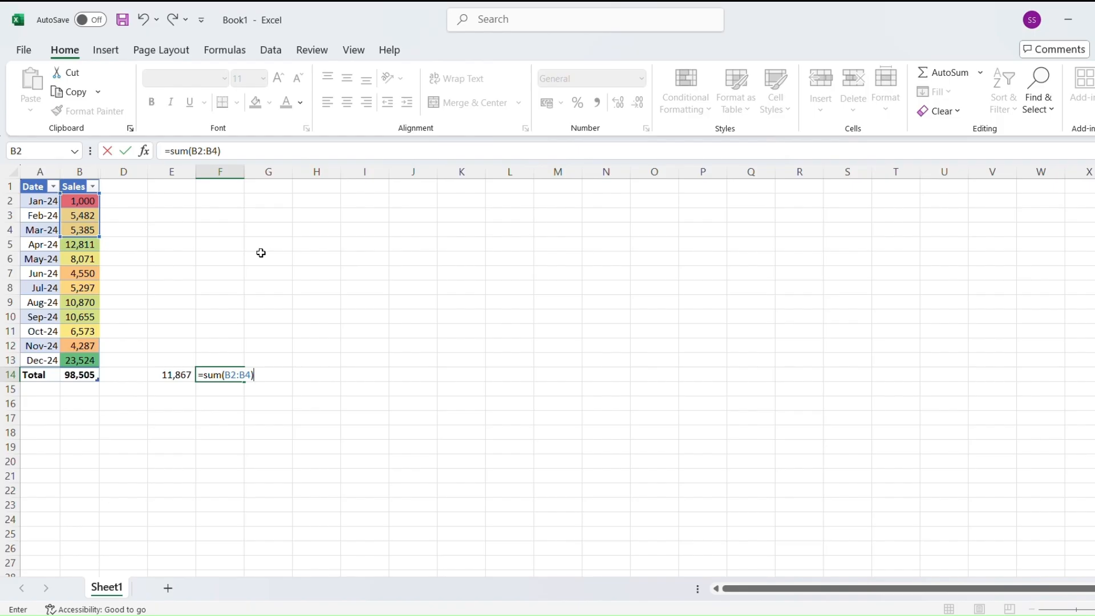
{"action": "key", "text": "Return"}
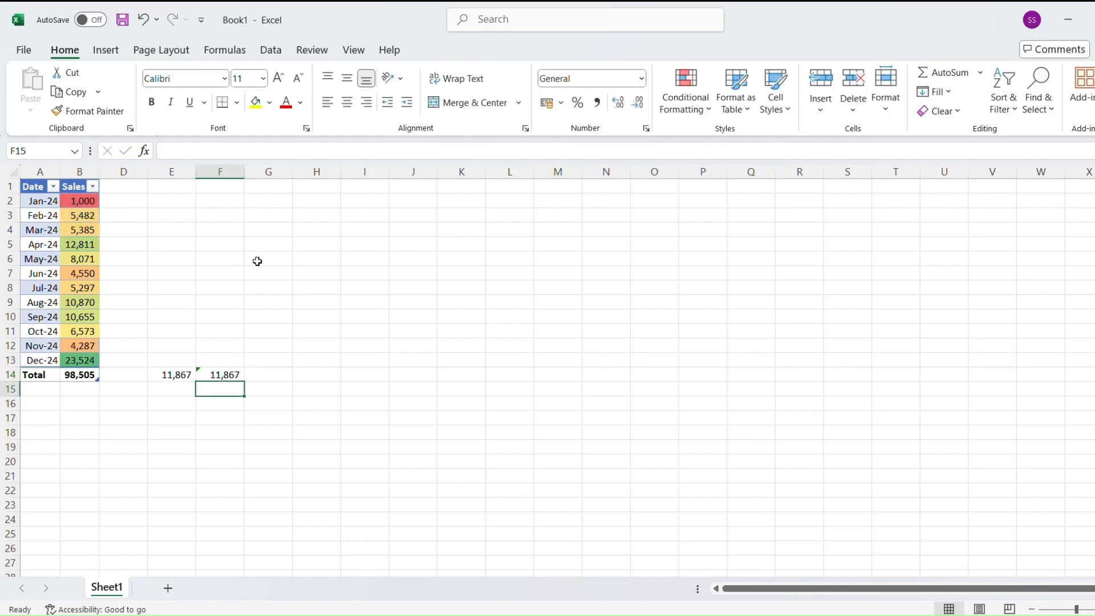
{"action": "left_click", "coordinate": [225, 374]}
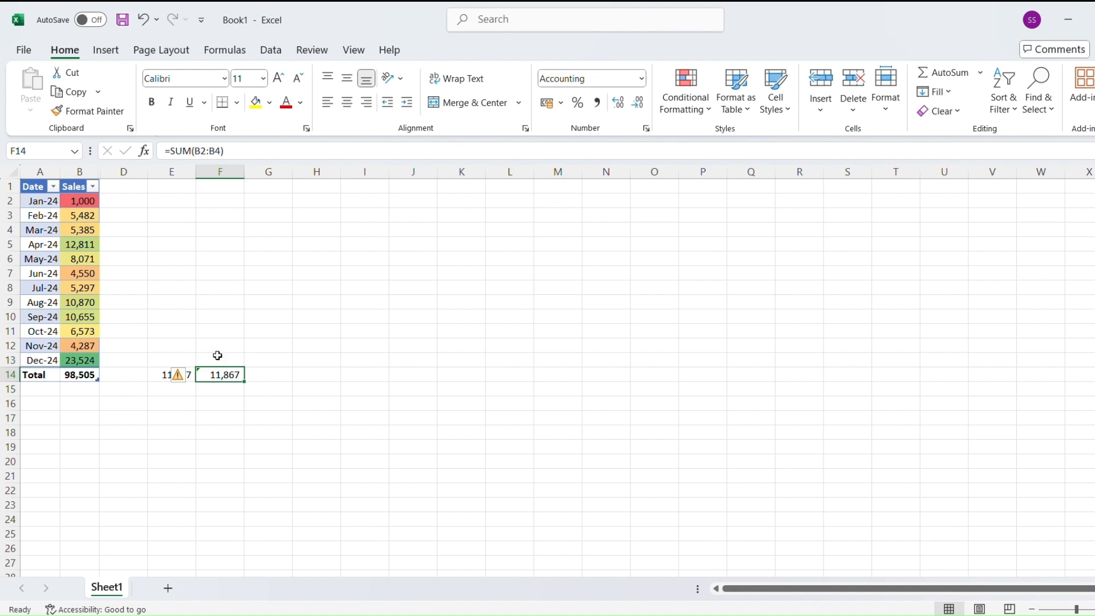
Turn on filtering for the formula cells E14:F14
{"action": "left_click", "coordinate": [236, 53]}
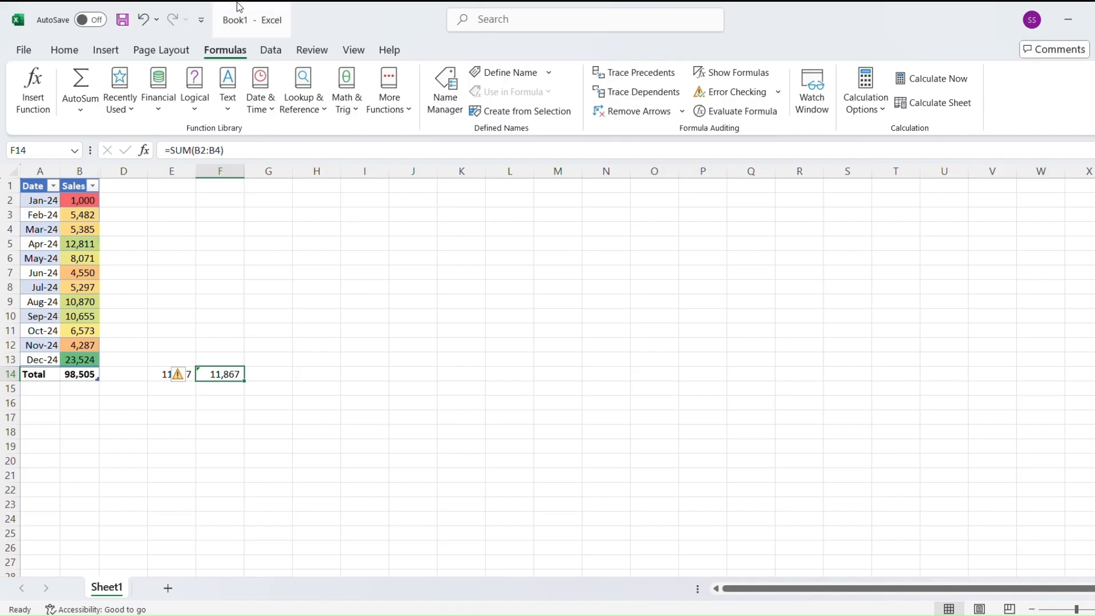
{"action": "left_click", "coordinate": [277, 50]}
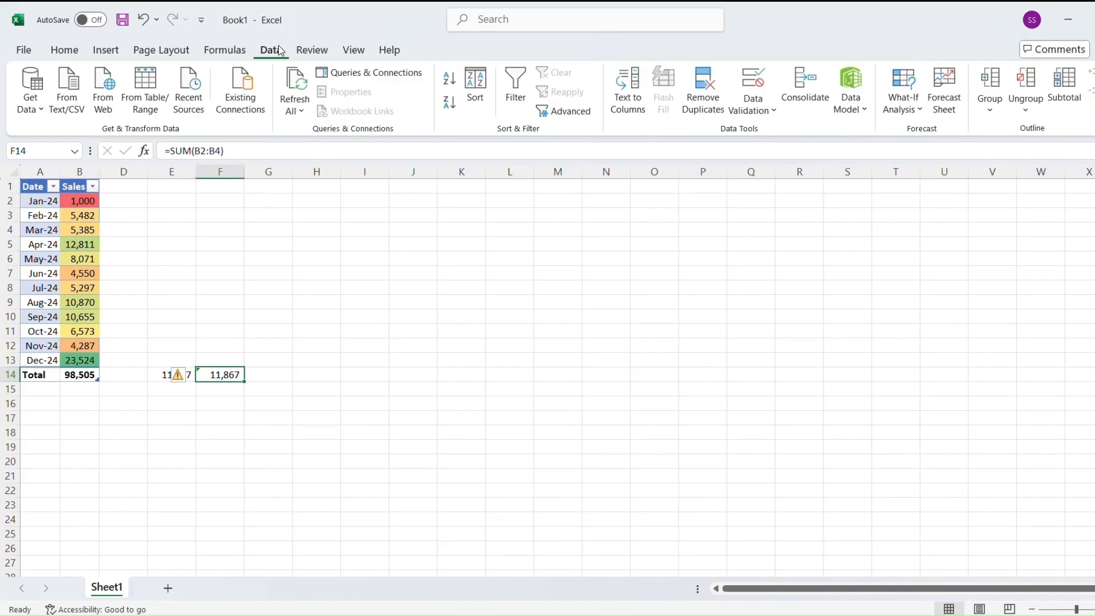
{"action": "left_click", "coordinate": [512, 108]}
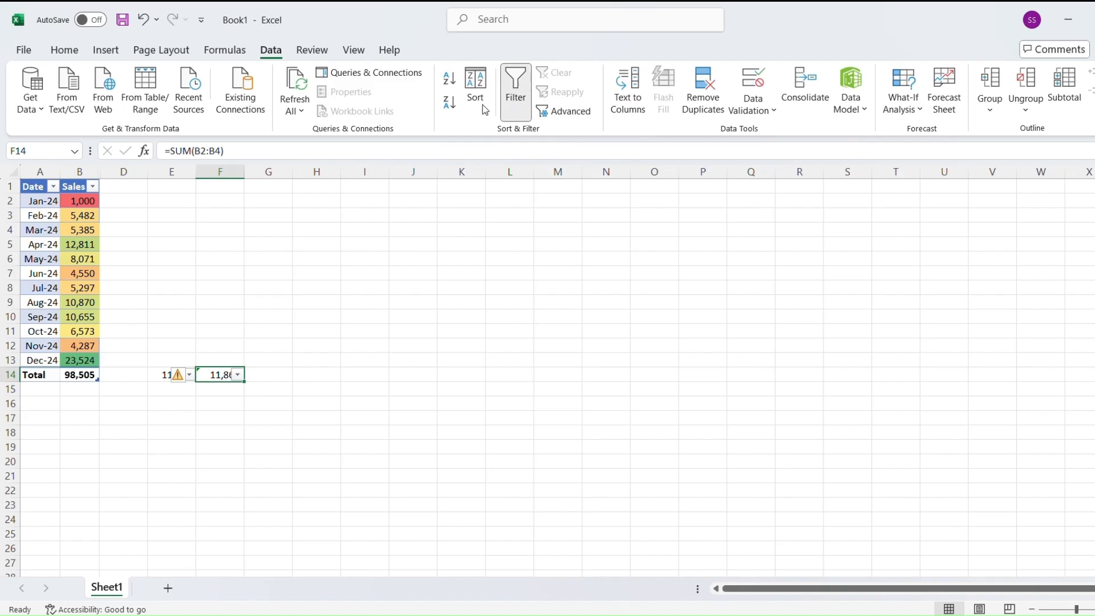
Sort the table by Sales from largest to smallest, and re-sort it by Date from oldest to newest
{"action": "left_click", "coordinate": [93, 188]}
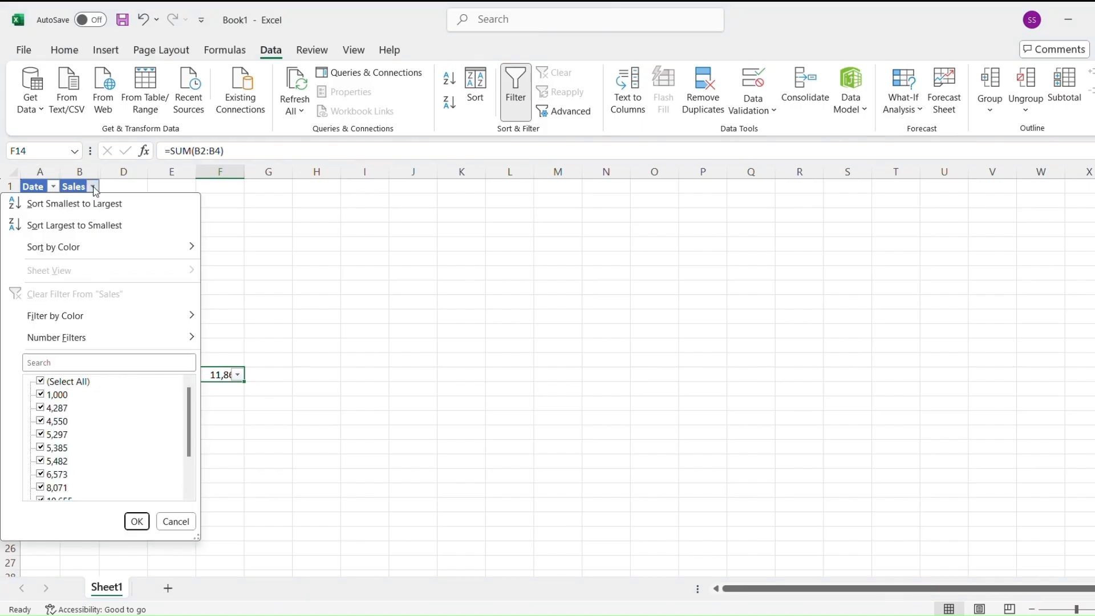
{"action": "left_click", "coordinate": [84, 228]}
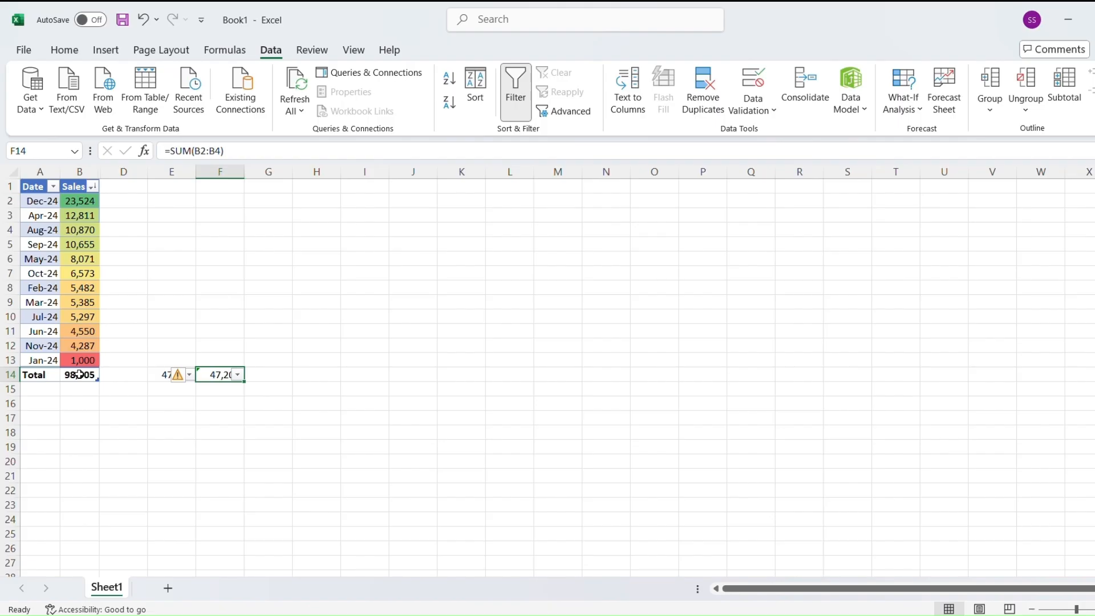
{"action": "left_click", "coordinate": [52, 187]}
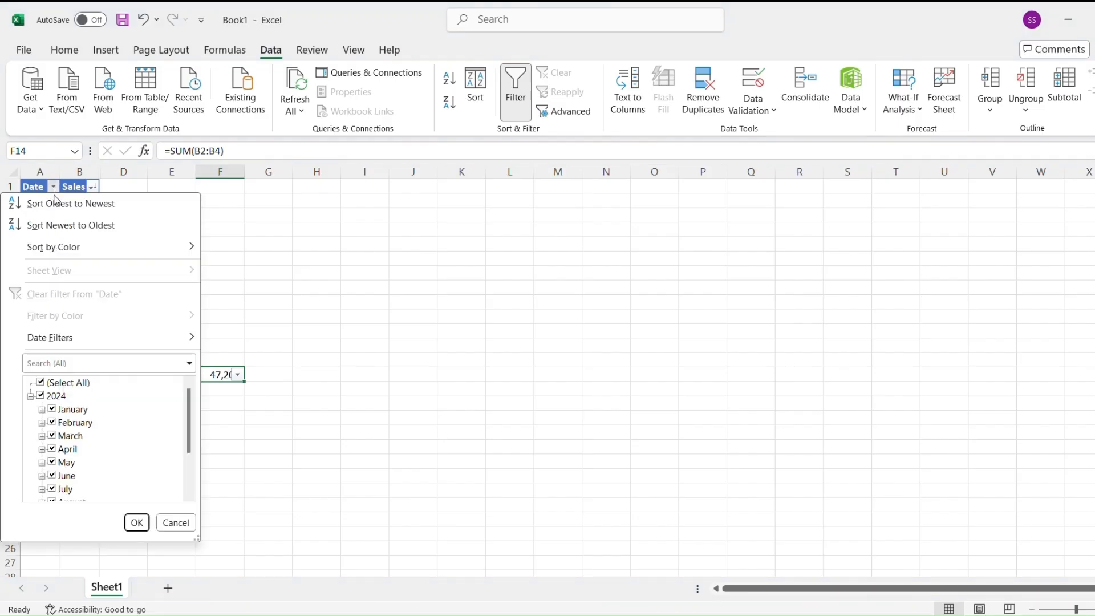
{"action": "left_click", "coordinate": [55, 203]}
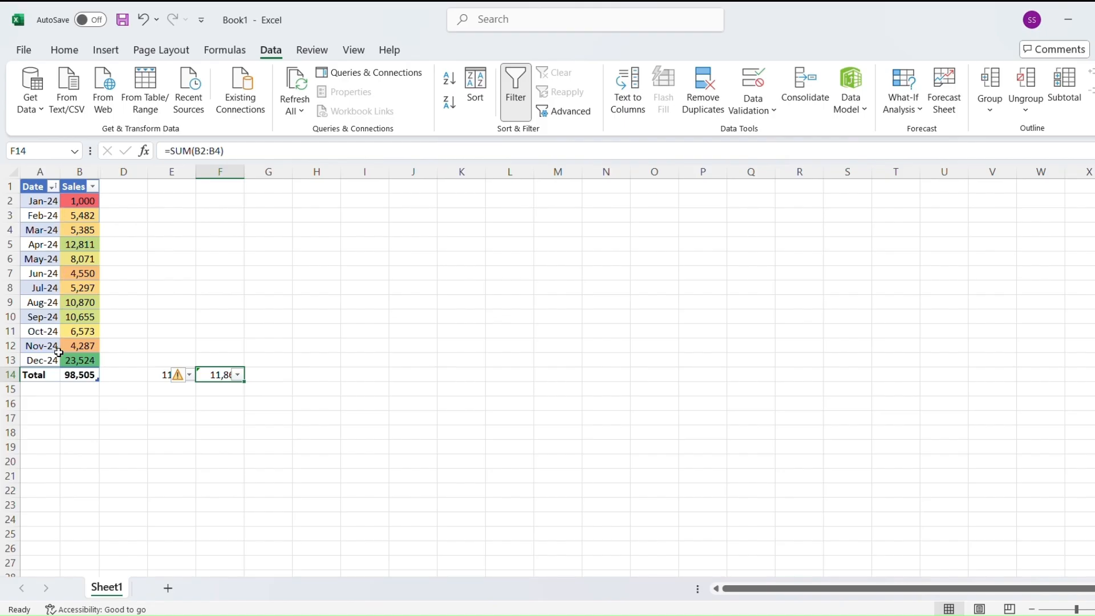
Filter the Date column to show only January, February and March 2024
{"action": "left_click", "coordinate": [52, 187]}
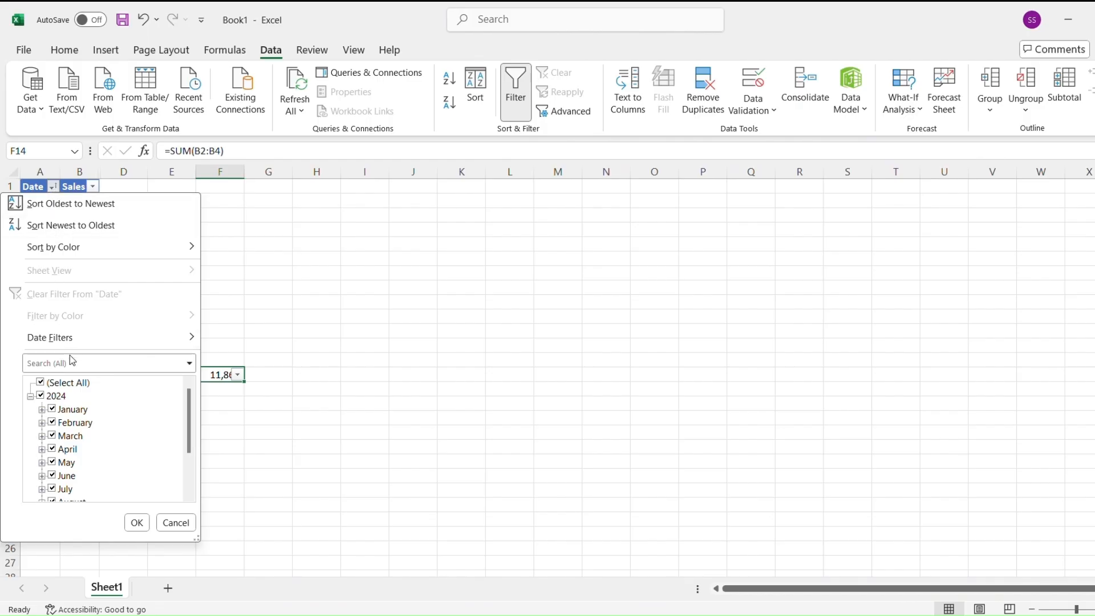
{"action": "left_click", "coordinate": [40, 387]}
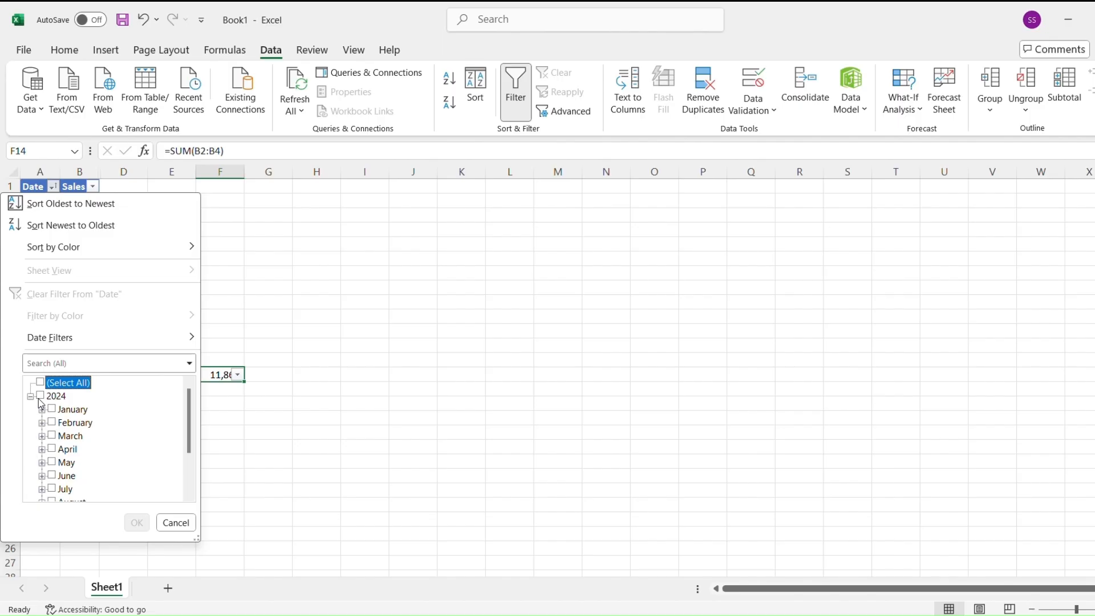
{"action": "left_click", "coordinate": [52, 409]}
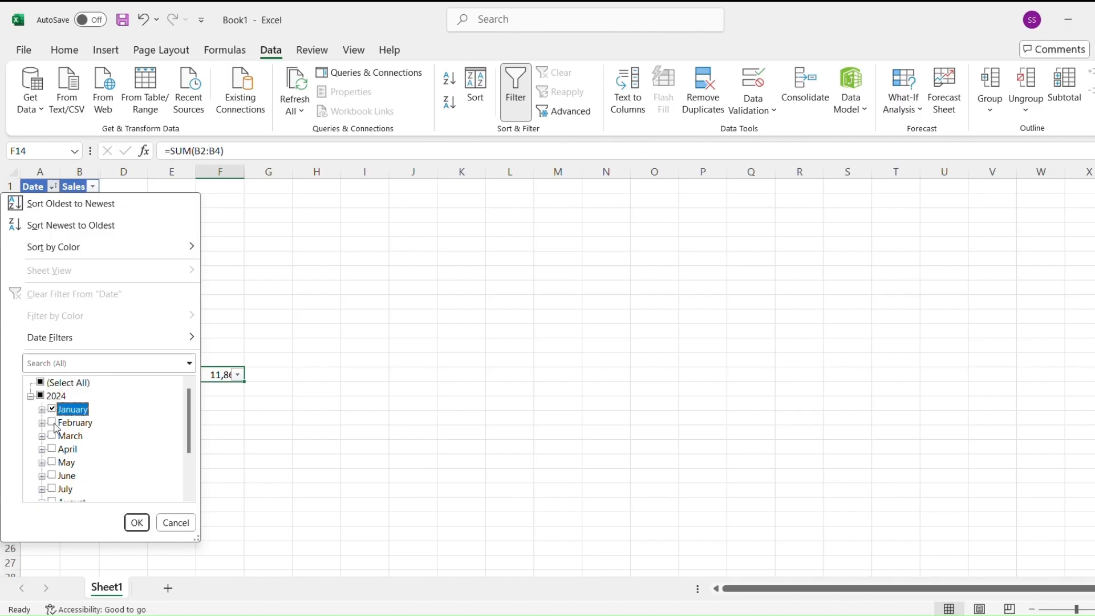
{"action": "left_click", "coordinate": [52, 423]}
{"action": "left_click", "coordinate": [54, 436]}
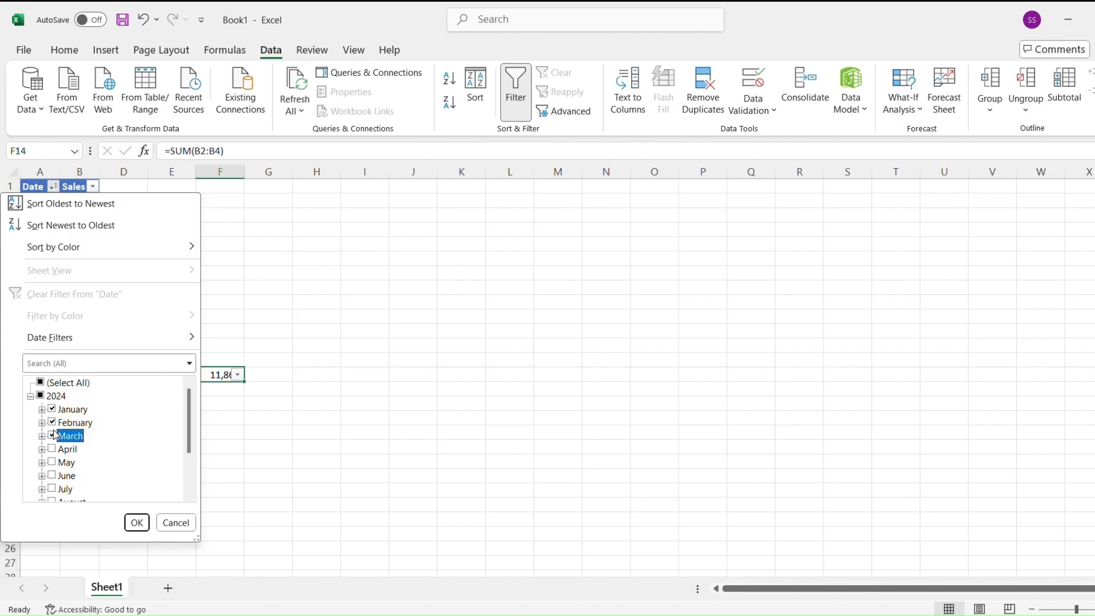
{"action": "left_click", "coordinate": [137, 523]}
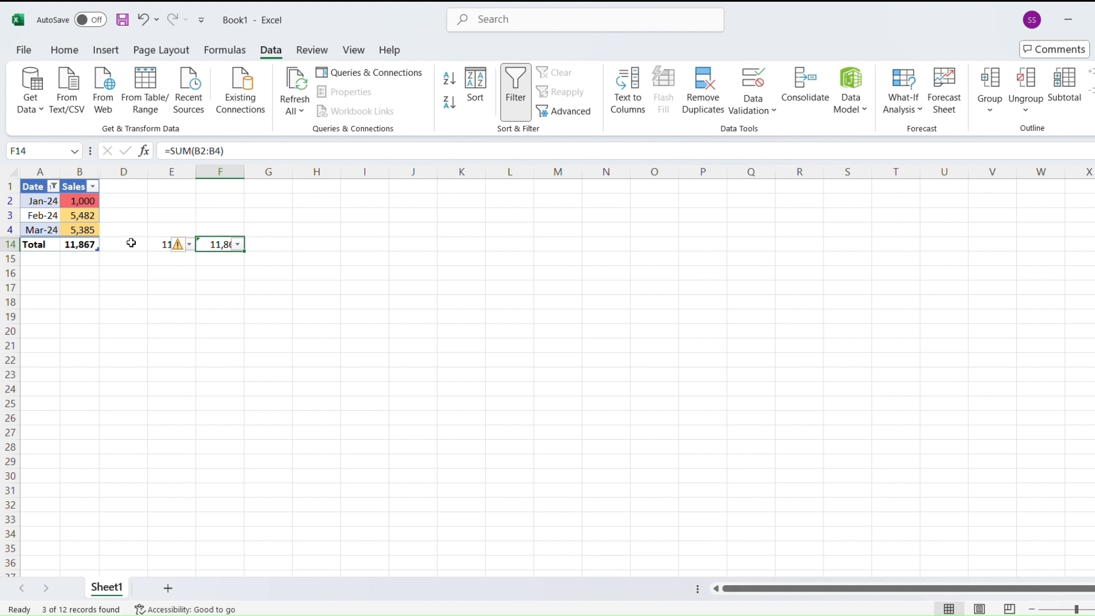
Clear the filter from the table's Date column
{"action": "key", "text": "ctrl+z"}
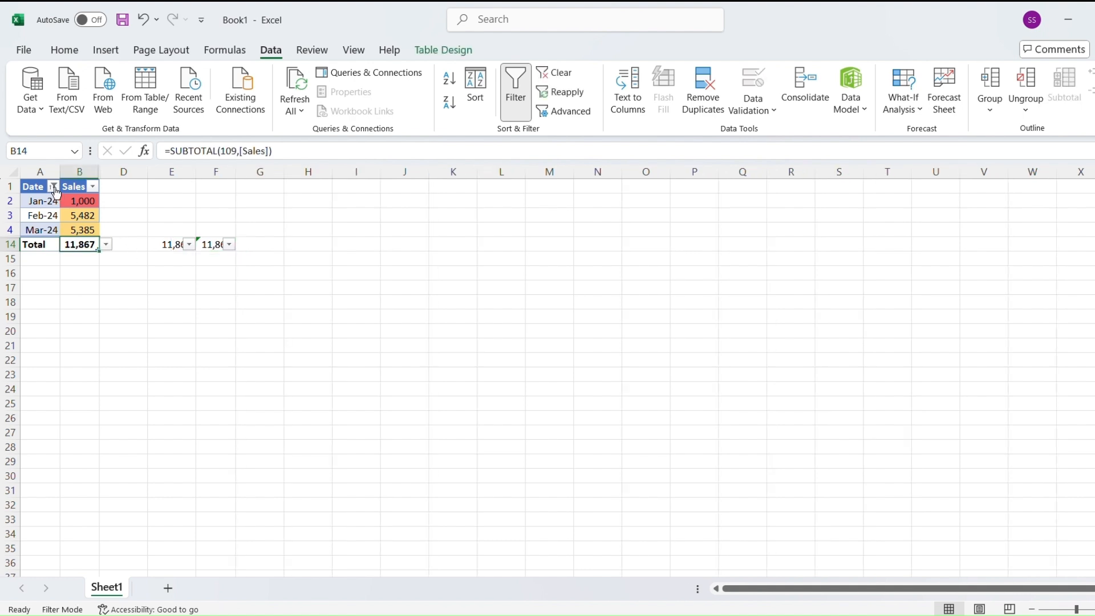
{"action": "left_click", "coordinate": [54, 187]}
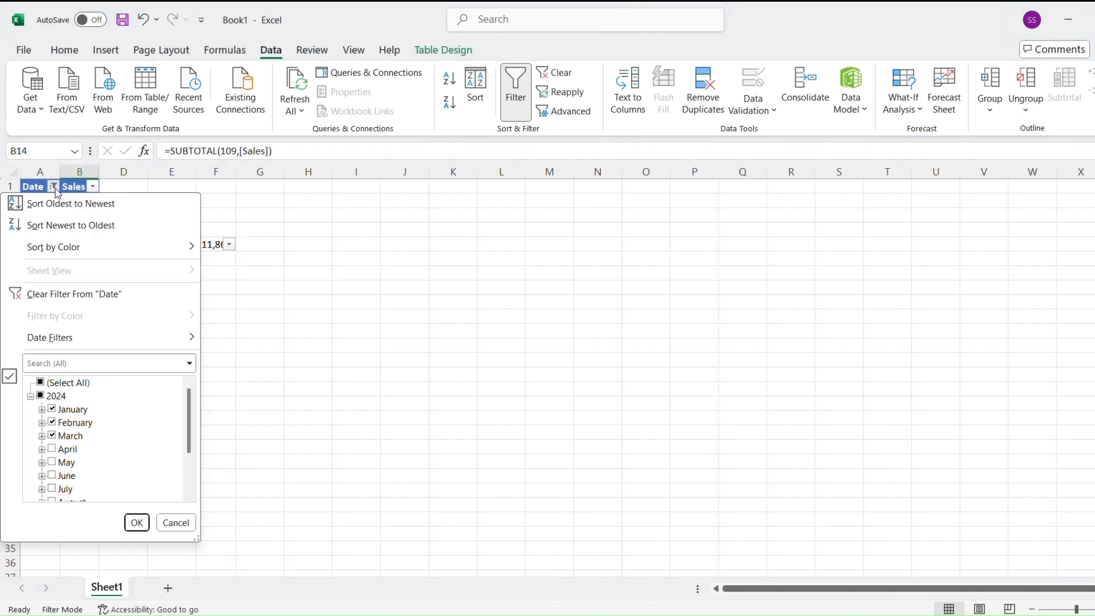
{"action": "left_click", "coordinate": [77, 295]}
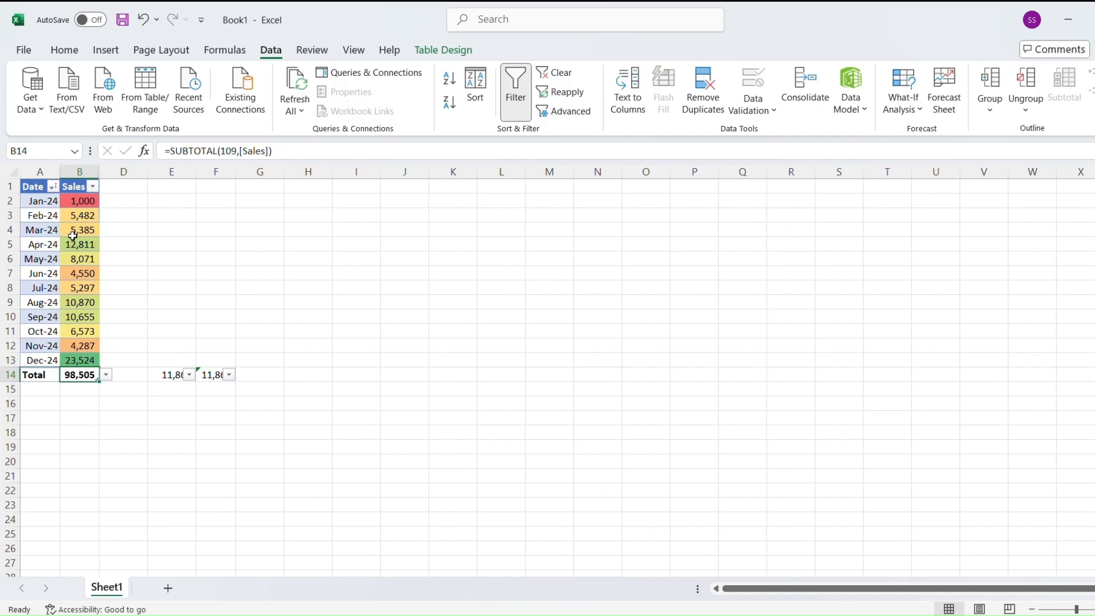
Insert the recommended line chart of the monthly Sales data
{"action": "left_click", "coordinate": [106, 52]}
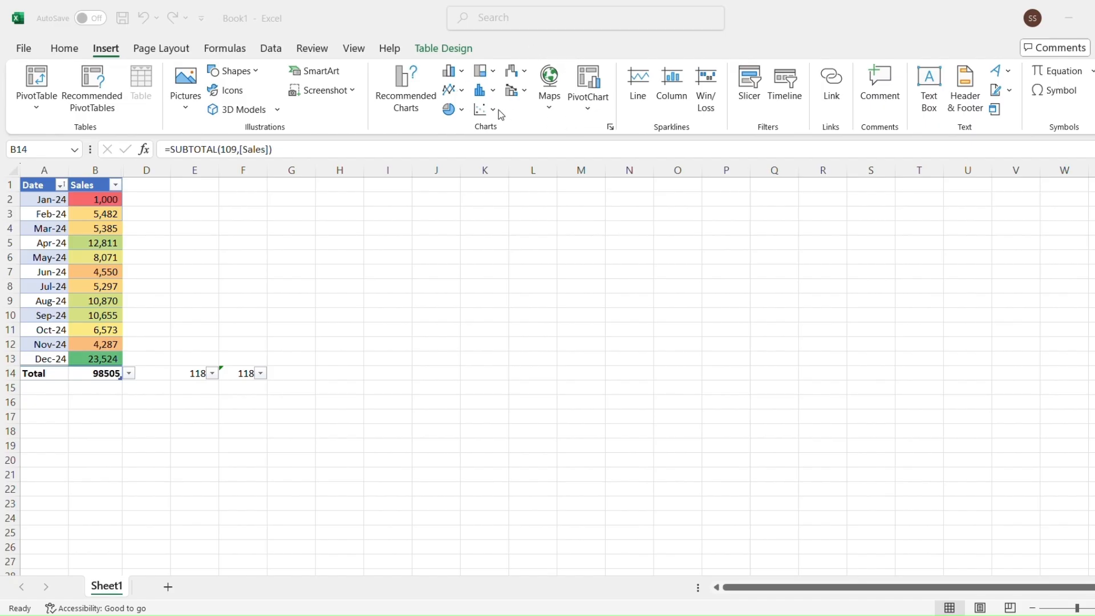
{"action": "left_click", "coordinate": [401, 106]}
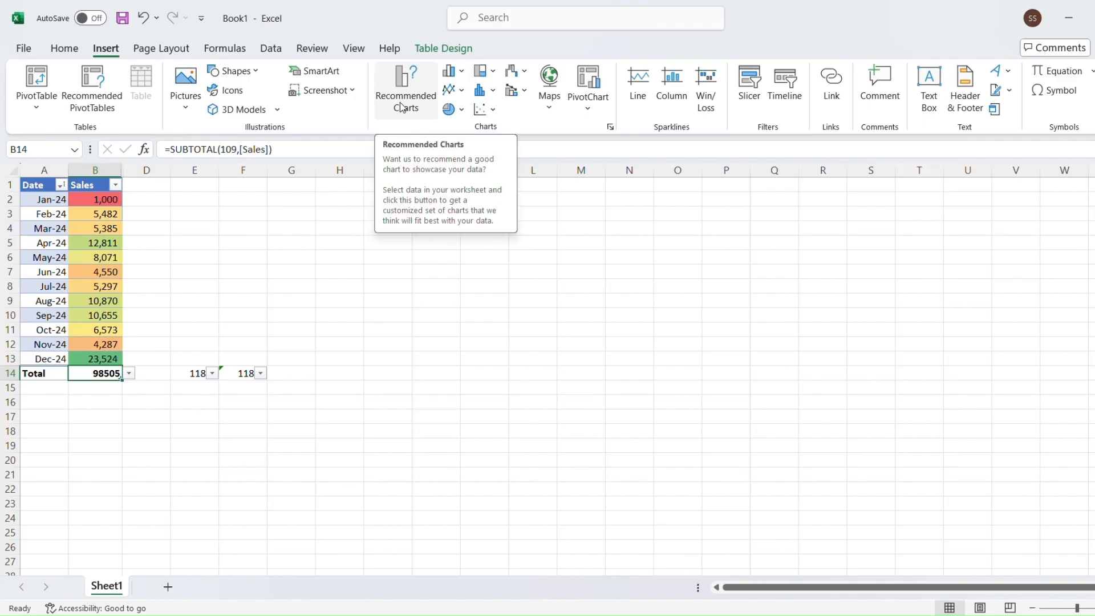
{"action": "left_click", "coordinate": [402, 105]}
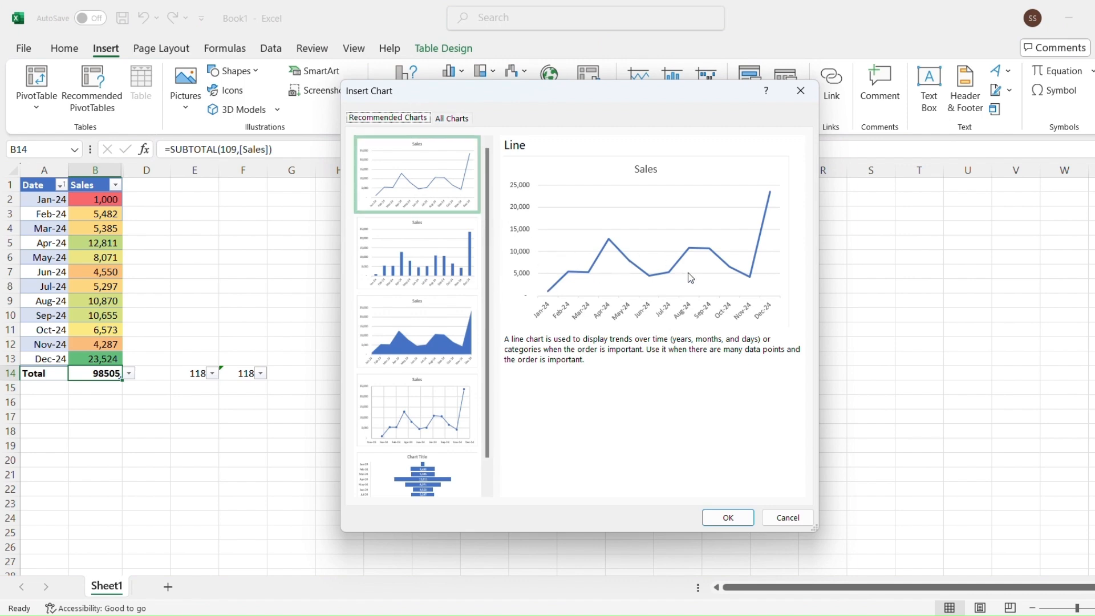
{"action": "left_click", "coordinate": [727, 517]}
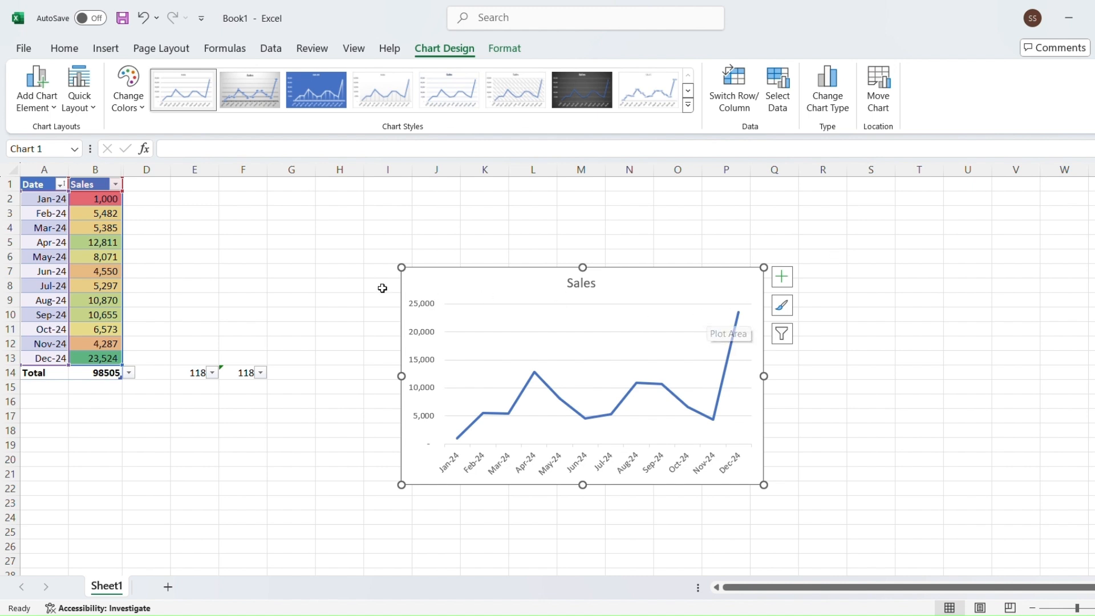
Create a PivotTable from Table1 on a new worksheet
{"action": "left_click", "coordinate": [91, 243]}
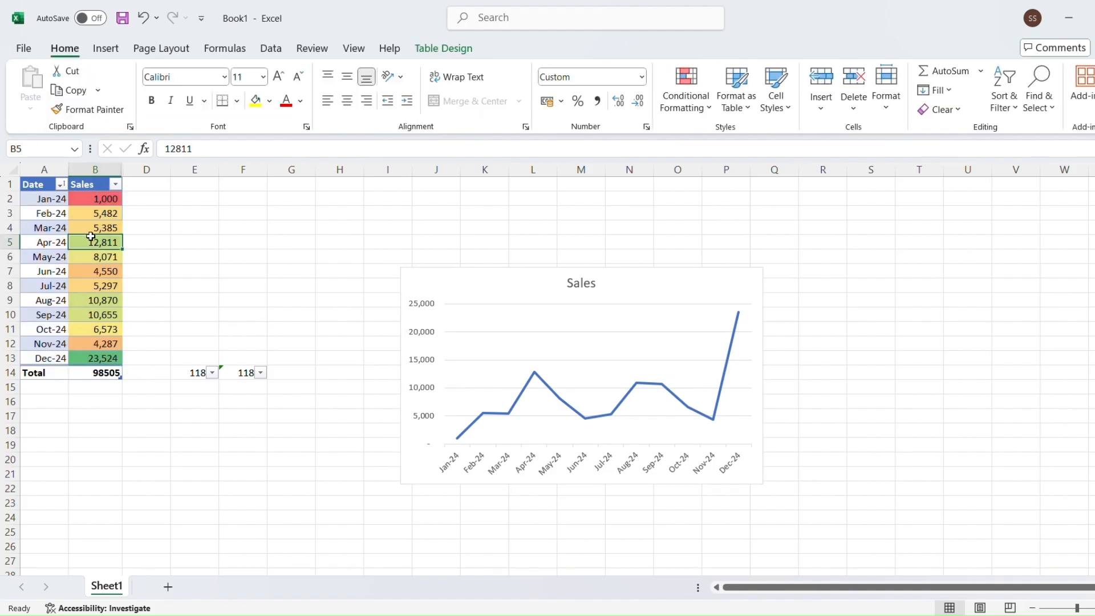
{"action": "left_click", "coordinate": [113, 54]}
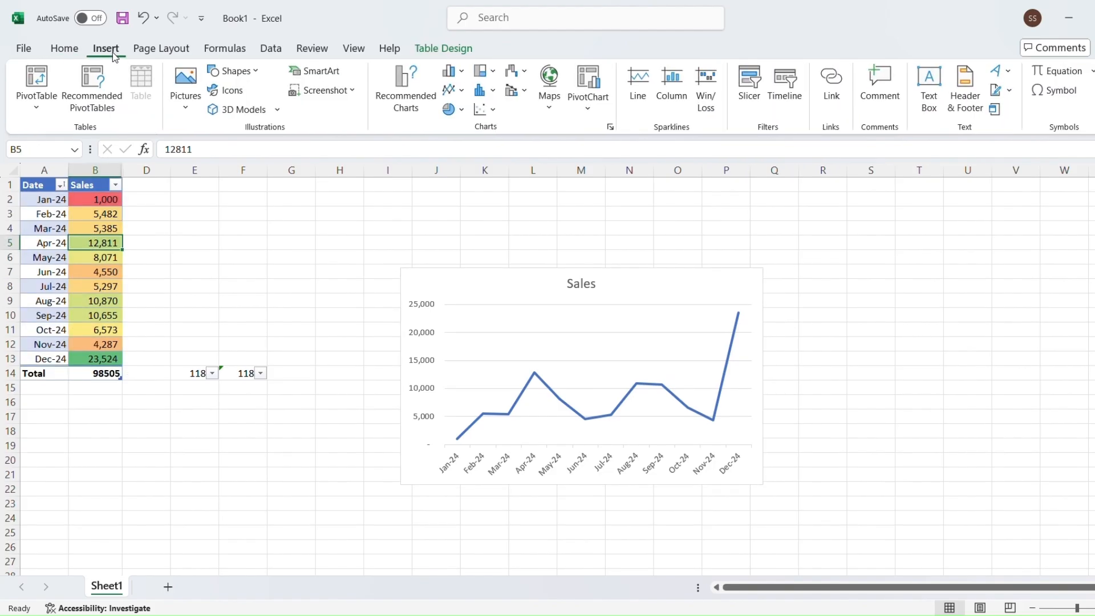
{"action": "left_click", "coordinate": [32, 102]}
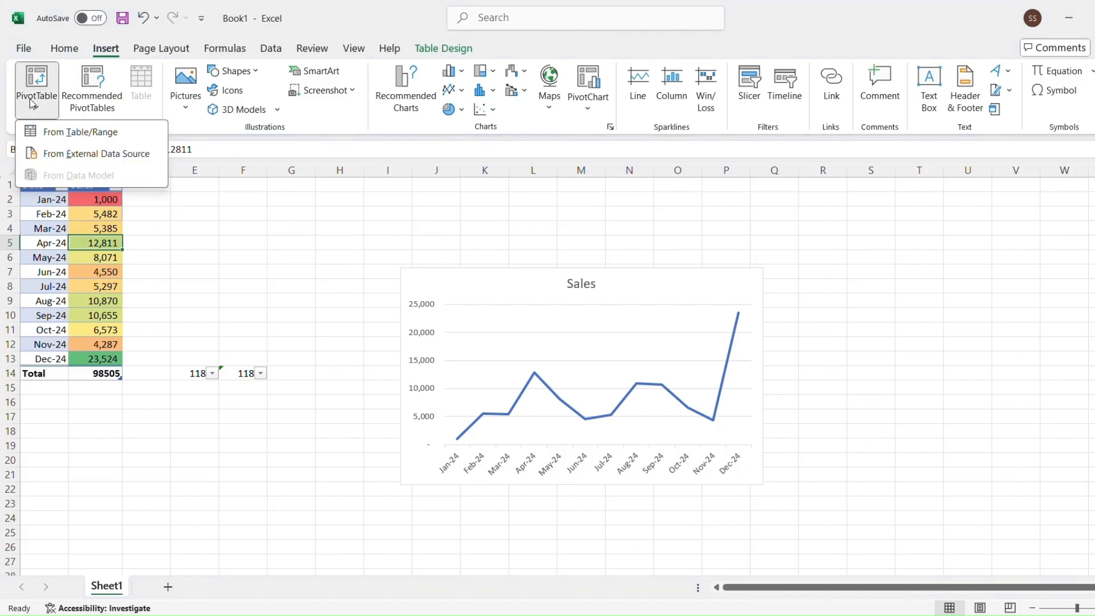
{"action": "left_click", "coordinate": [50, 130]}
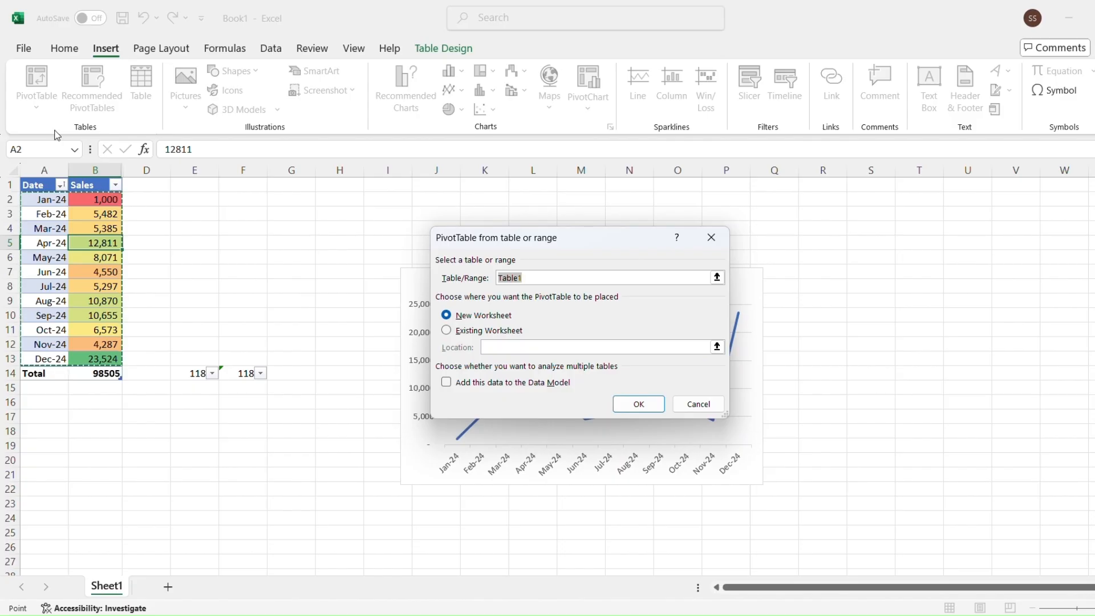
{"action": "left_click", "coordinate": [653, 406]}
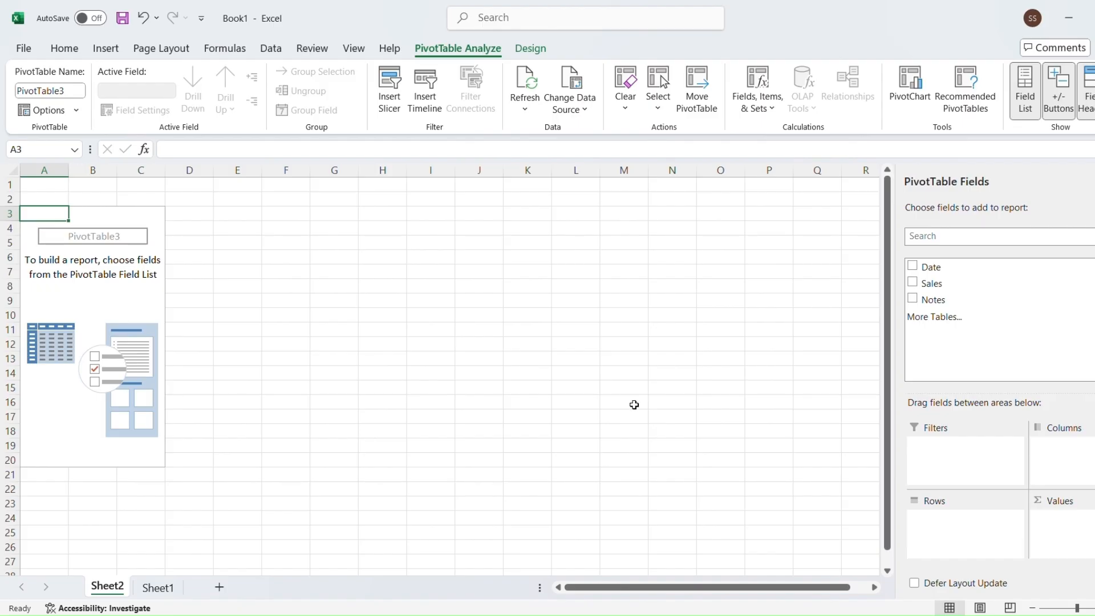
Check the source table on Sheet1, and add Sales to the values of the PivotTable on Sheet2
{"action": "left_click", "coordinate": [163, 589]}
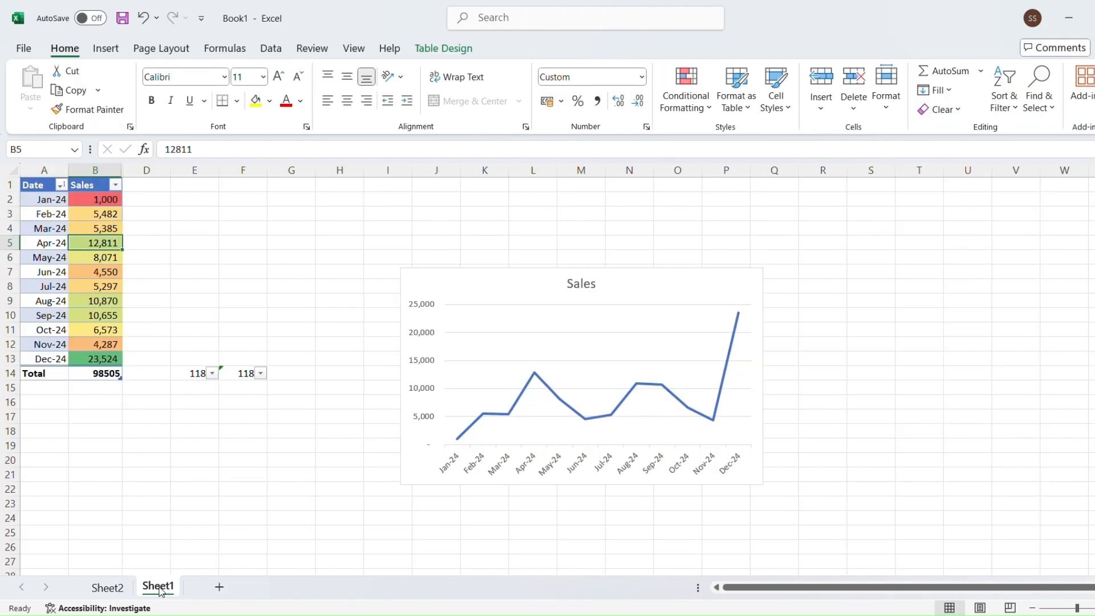
{"action": "left_click", "coordinate": [109, 589]}
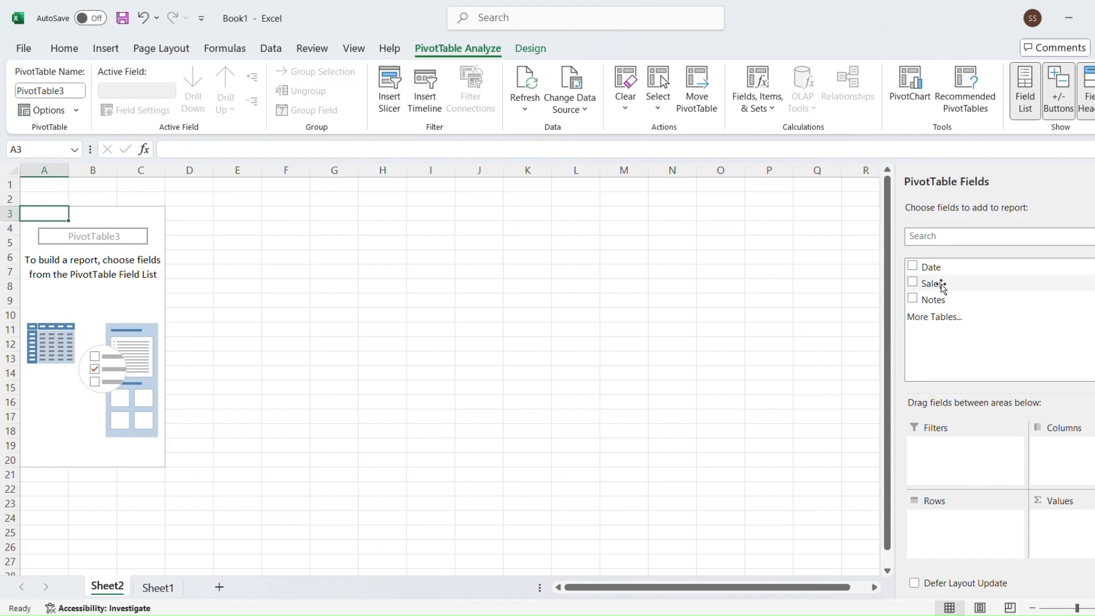
{"action": "left_click_drag", "start_coordinate": [942, 285], "coordinate": [1091, 528]}
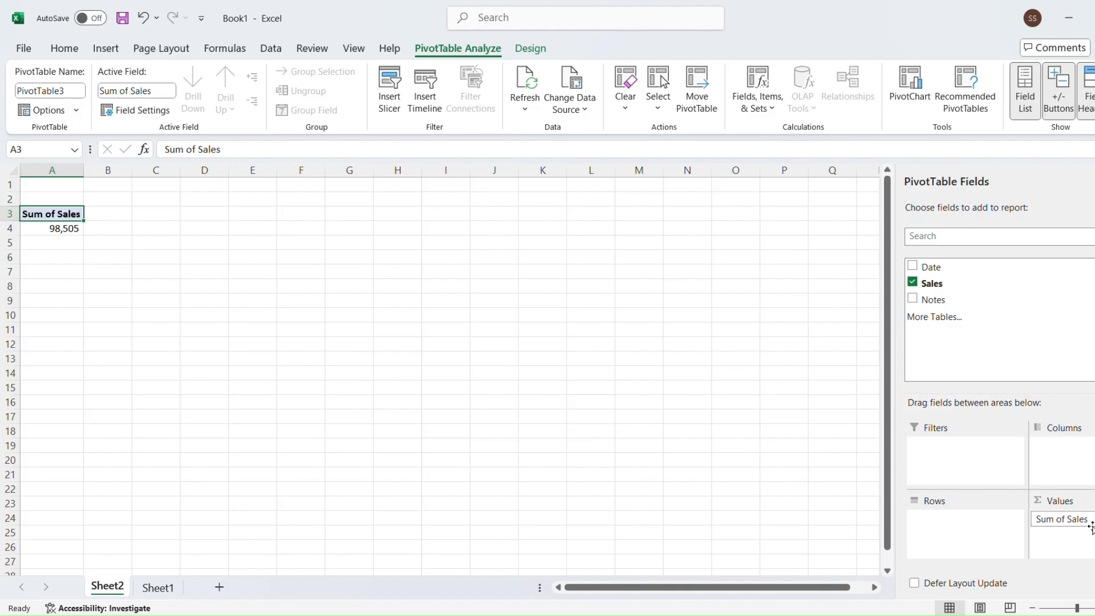
Summarize the PivotTable's Sales by Average, and switch the calculation back to Sum
{"action": "scroll", "coordinate": [63, 226], "scroll_direction": "down", "scroll_amount": 1, "text": "ctrl"}
{"action": "right_click", "coordinate": [62, 224]}
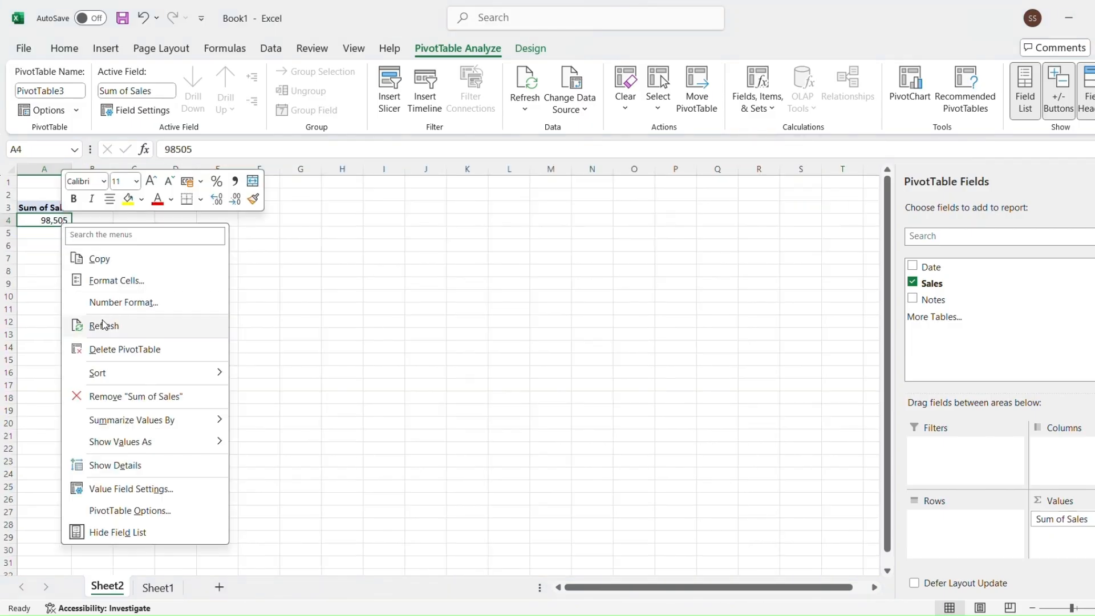
{"action": "mouse_move", "coordinate": [121, 425]}
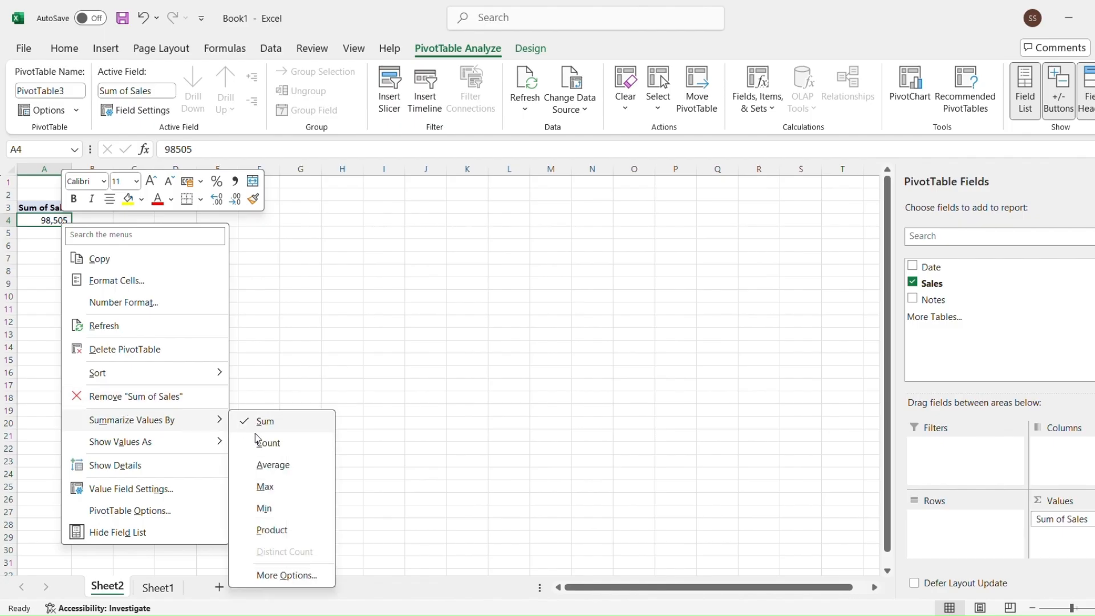
{"action": "left_click", "coordinate": [265, 470]}
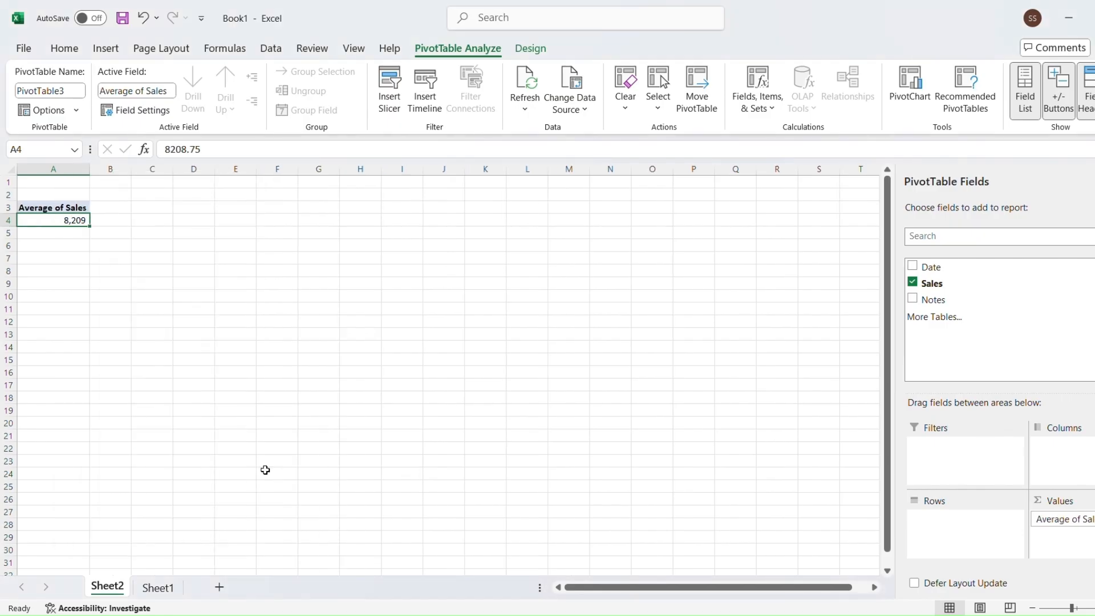
{"action": "right_click", "coordinate": [80, 220]}
{"action": "mouse_move", "coordinate": [130, 418]}
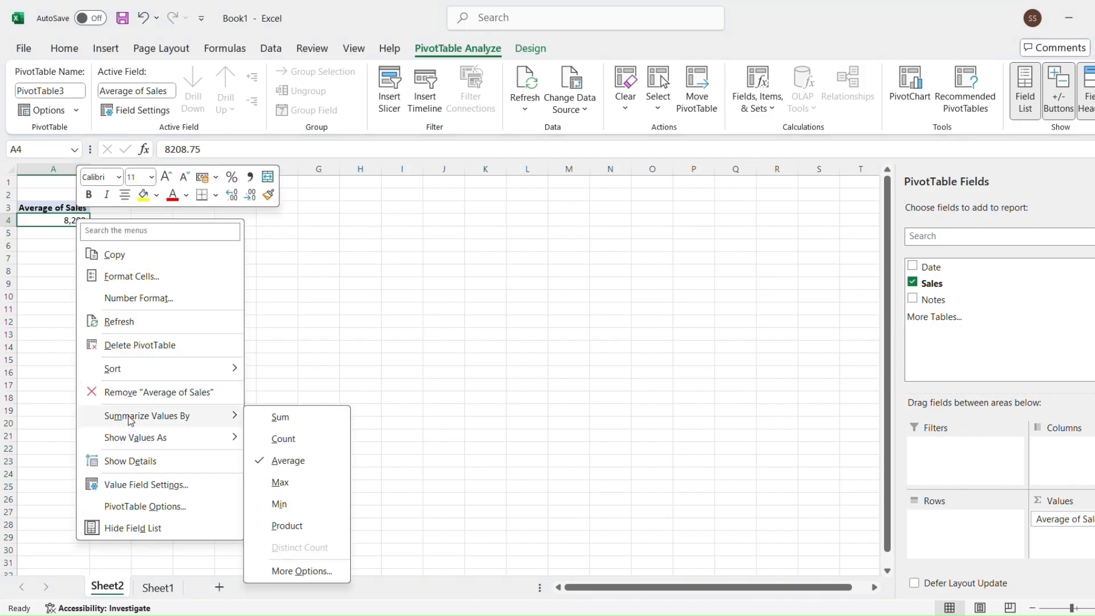
{"action": "left_click", "coordinate": [288, 425]}
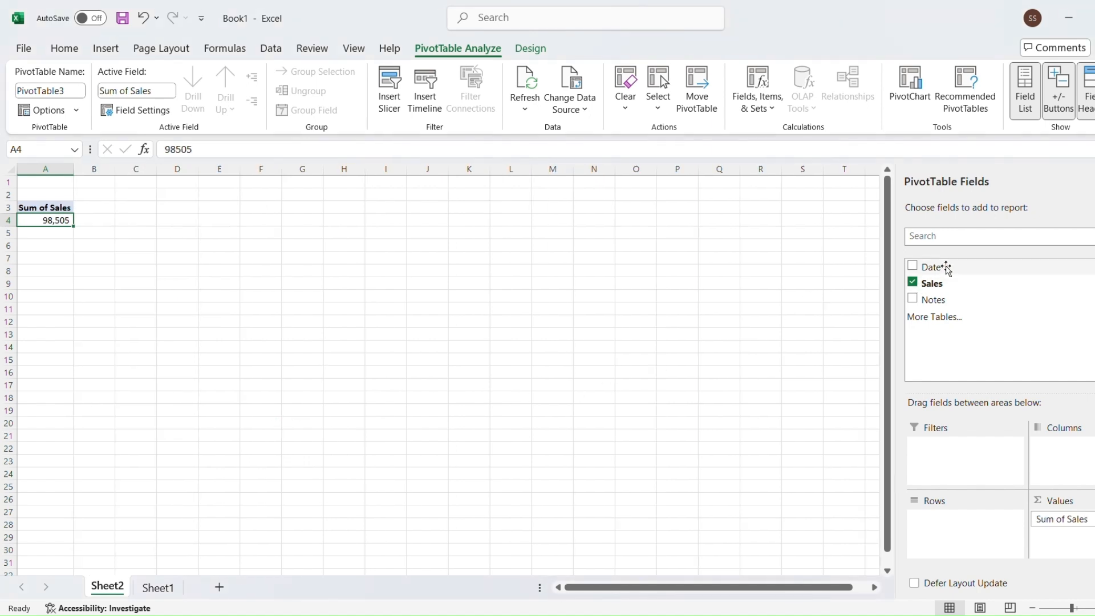
Filter the PivotTable to Jan-24 with Date as a report filter, and remove that filter field again
{"action": "left_click_drag", "start_coordinate": [947, 268], "coordinate": [959, 452]}
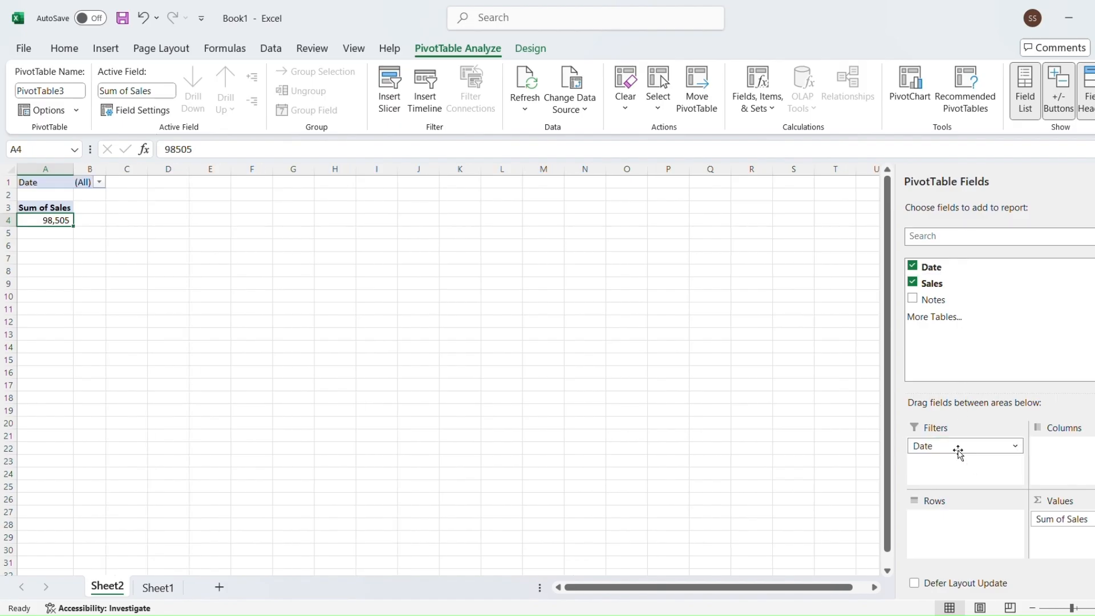
{"action": "left_click", "coordinate": [101, 183]}
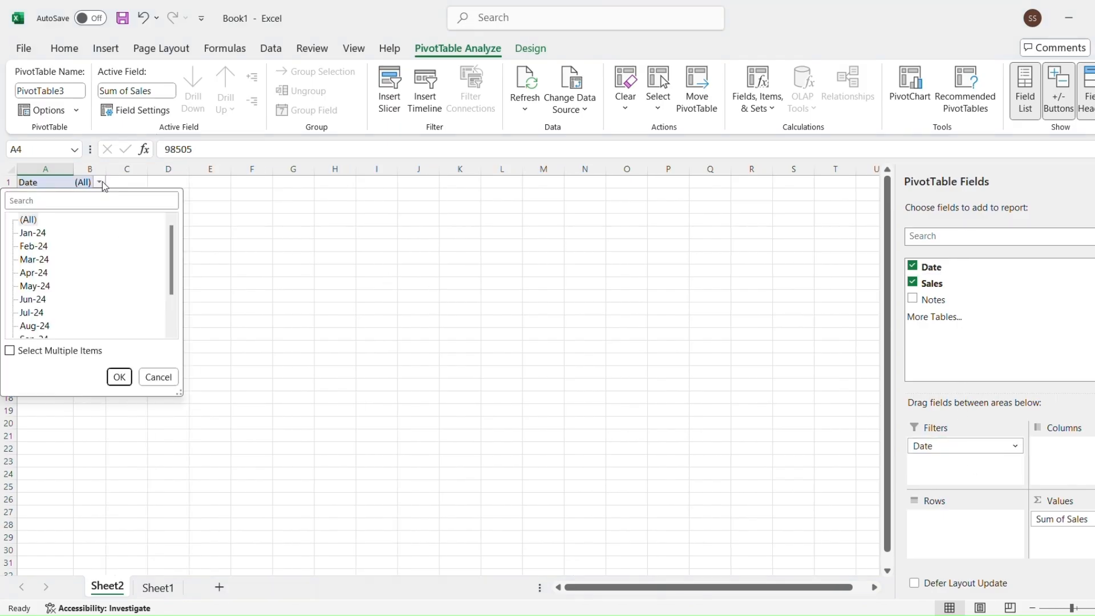
{"action": "left_click", "coordinate": [28, 234]}
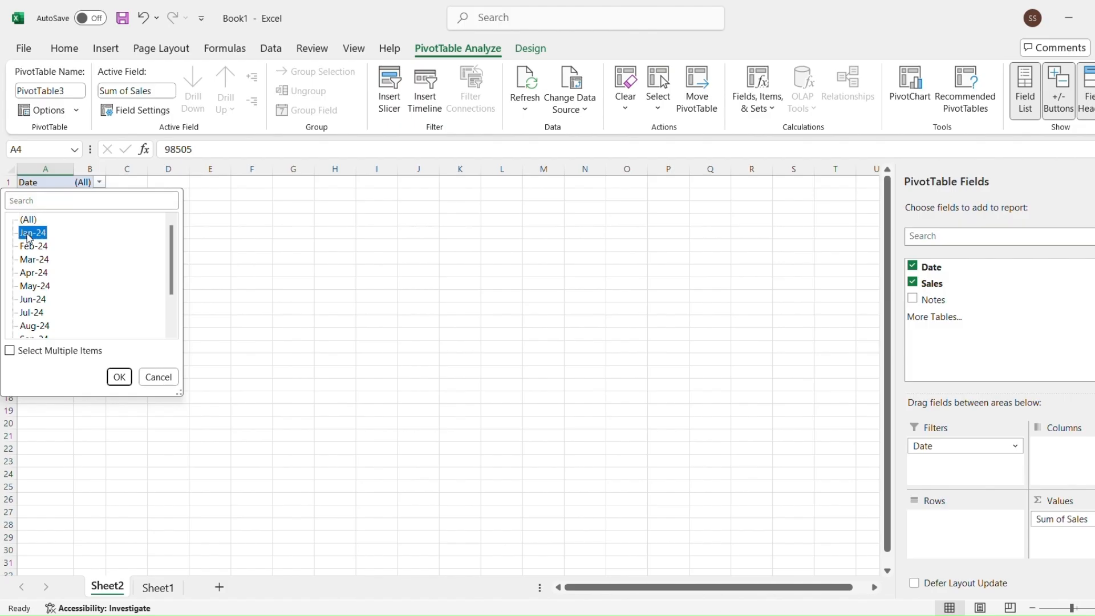
{"action": "left_click", "coordinate": [124, 379]}
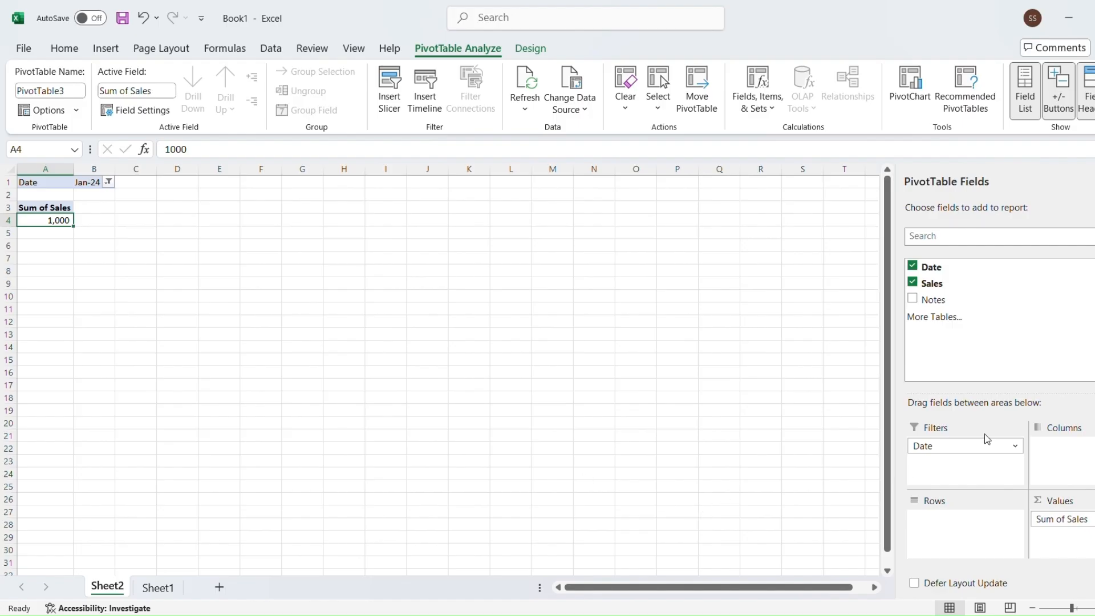
{"action": "left_click_drag", "start_coordinate": [978, 444], "coordinate": [829, 429]}
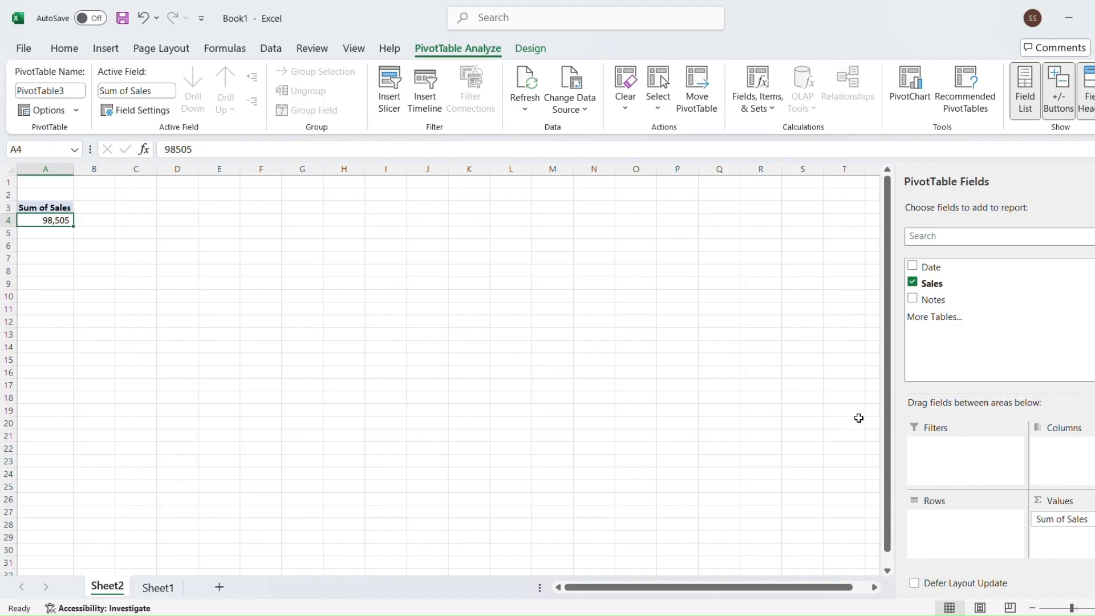
Add Date to the PivotTable's rows, and remove the resulting date fields from the rows
{"action": "left_click_drag", "start_coordinate": [1024, 268], "coordinate": [1002, 517]}
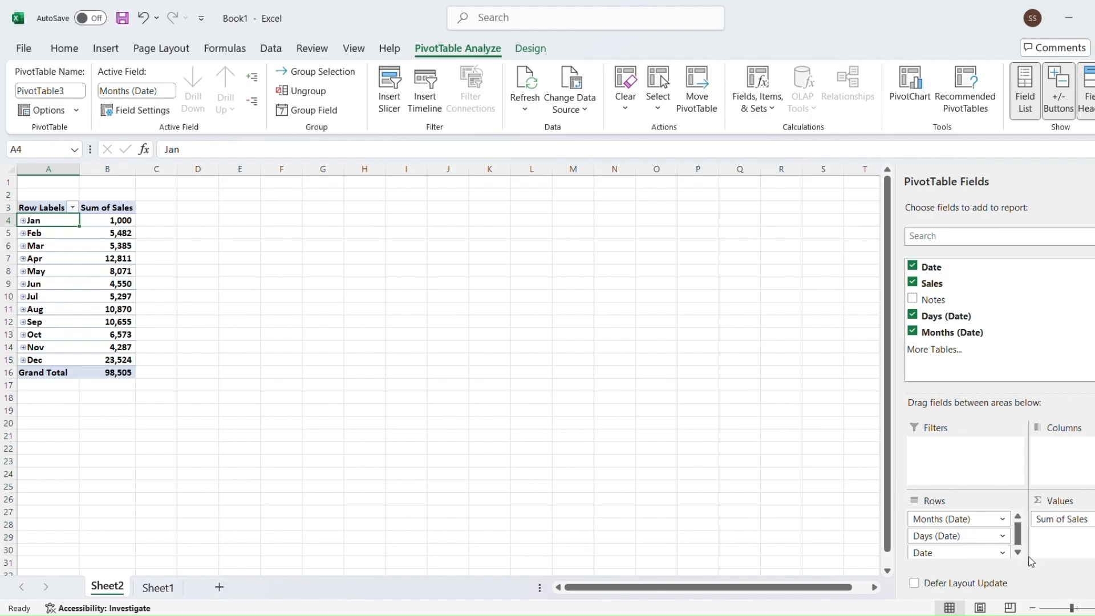
{"action": "left_click_drag", "start_coordinate": [969, 519], "coordinate": [826, 525]}
{"action": "left_click_drag", "start_coordinate": [919, 517], "coordinate": [831, 518]}
Lay out the Date field across the PivotTable's columns, and remove its month, date and day fields again
{"action": "left_click_drag", "start_coordinate": [965, 264], "coordinate": [1084, 453]}
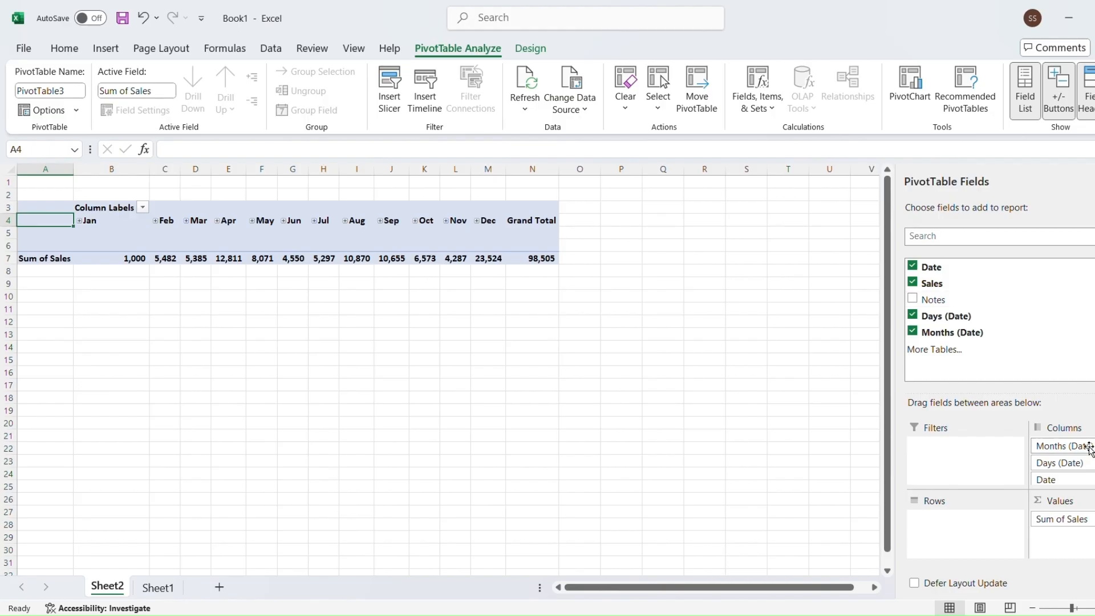
{"action": "left_click_drag", "start_coordinate": [1078, 446], "coordinate": [853, 455]}
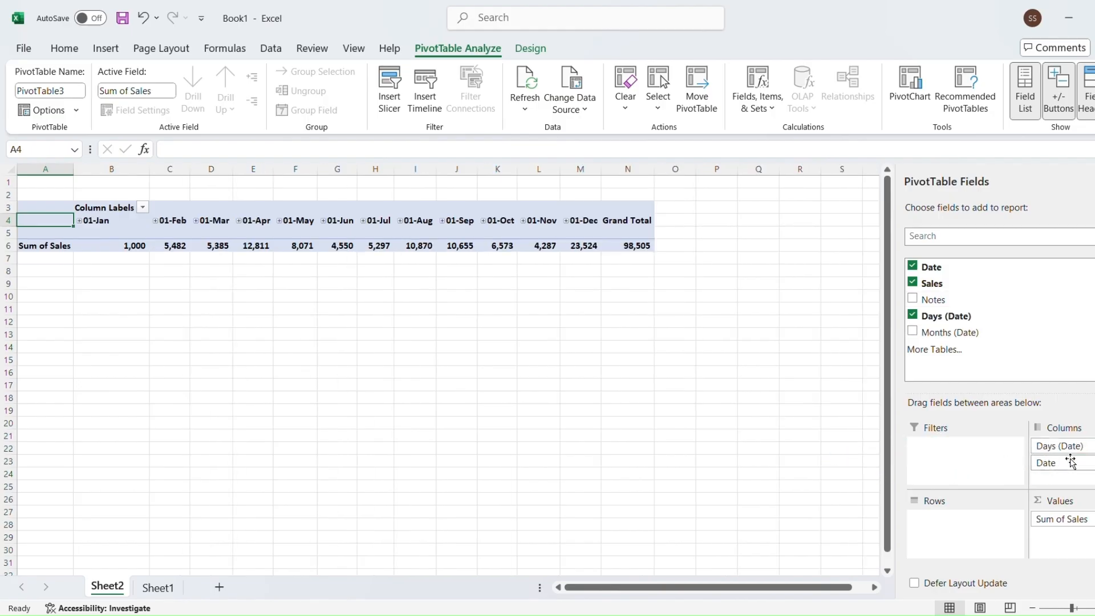
{"action": "left_click_drag", "start_coordinate": [1071, 463], "coordinate": [843, 454]}
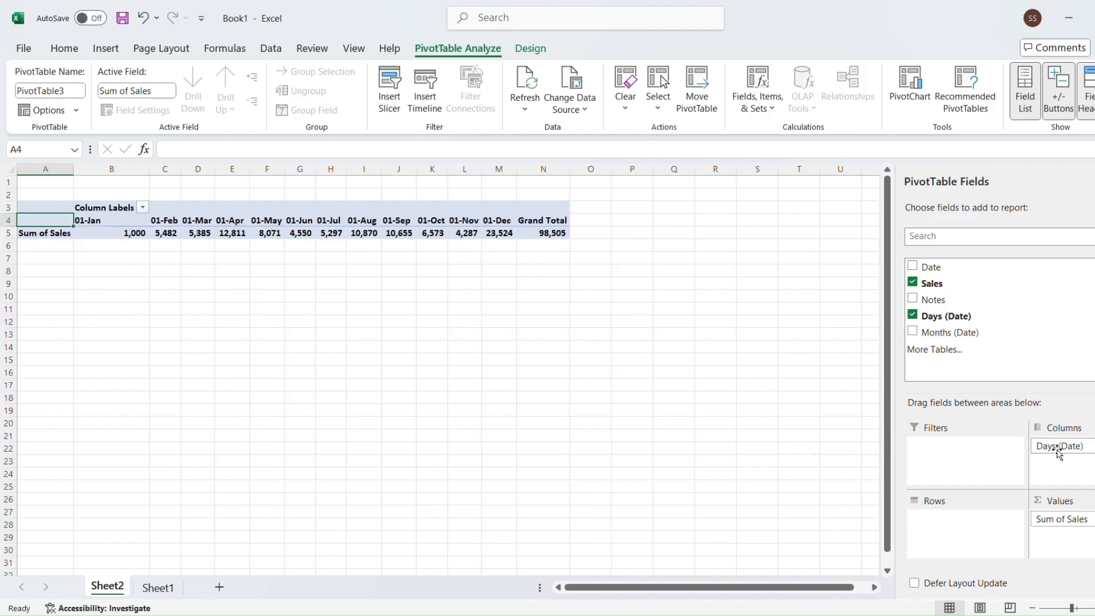
{"action": "left_click_drag", "start_coordinate": [1086, 456], "coordinate": [821, 459]}
Add Date to the PivotTable's rows to list sales by month, and select January's sales value
{"action": "left_click_drag", "start_coordinate": [931, 267], "coordinate": [980, 543]}
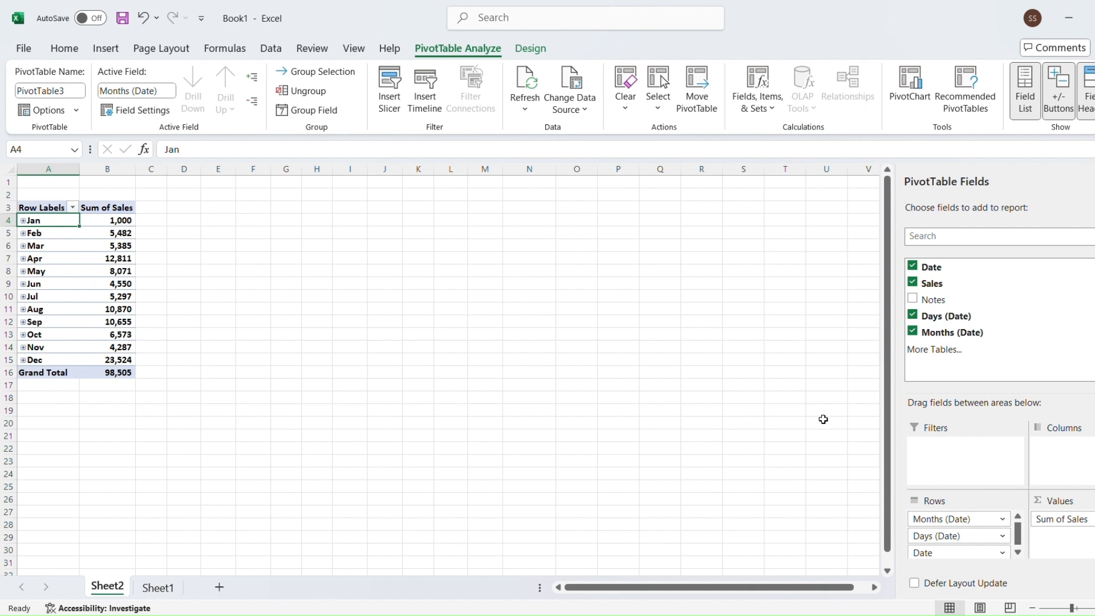
{"action": "left_click", "coordinate": [111, 259]}
{"action": "left_click", "coordinate": [99, 221]}
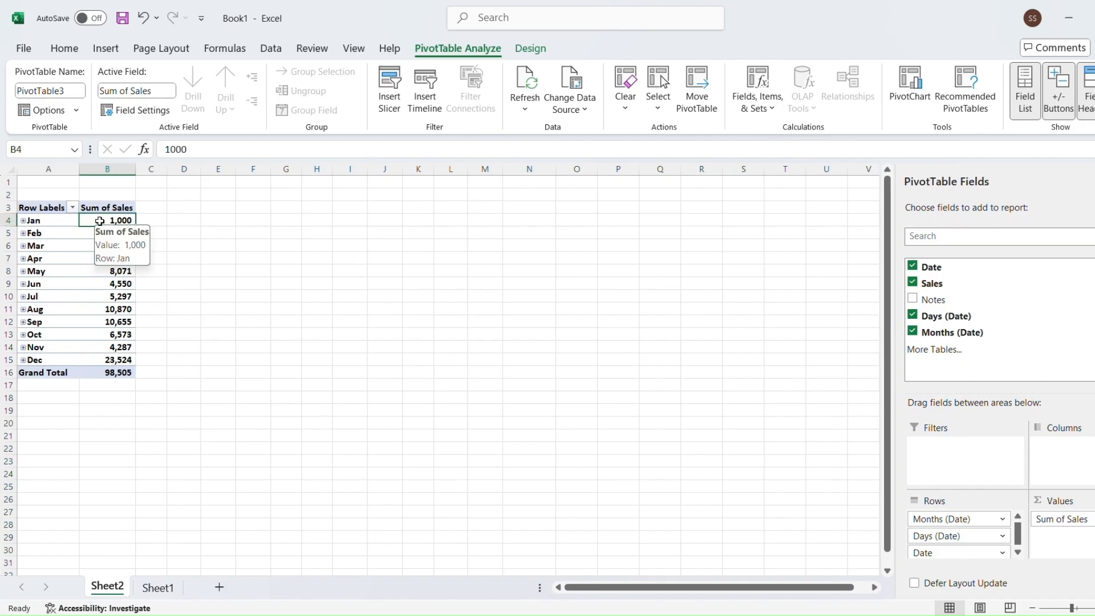
Show the PivotTable's Sales values as % of Grand Total, and select December's value
{"action": "right_click", "coordinate": [100, 223]}
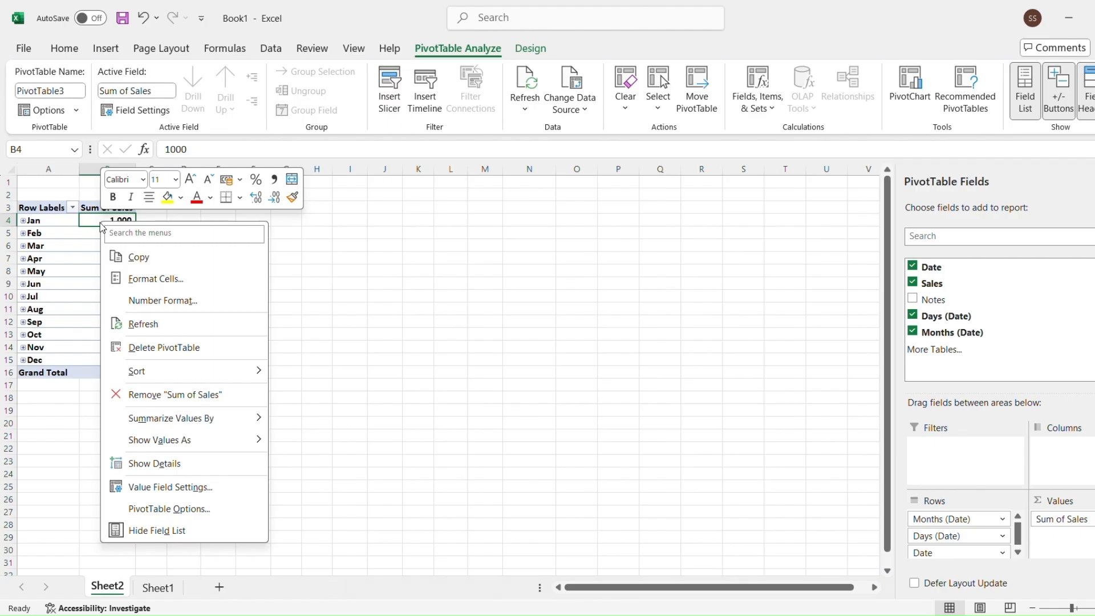
{"action": "mouse_move", "coordinate": [154, 444]}
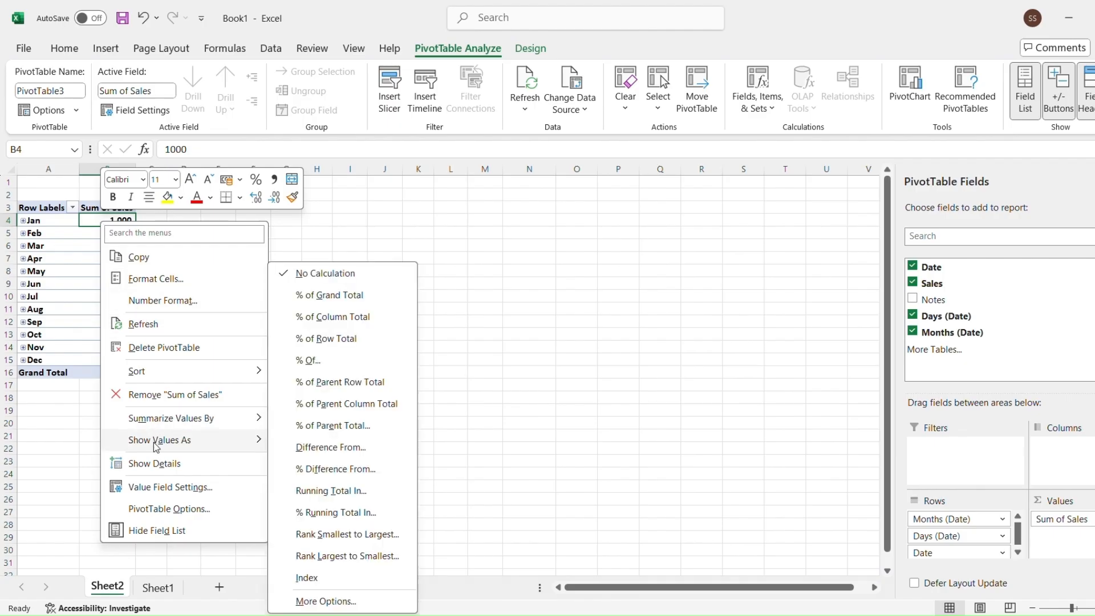
{"action": "left_click", "coordinate": [335, 295]}
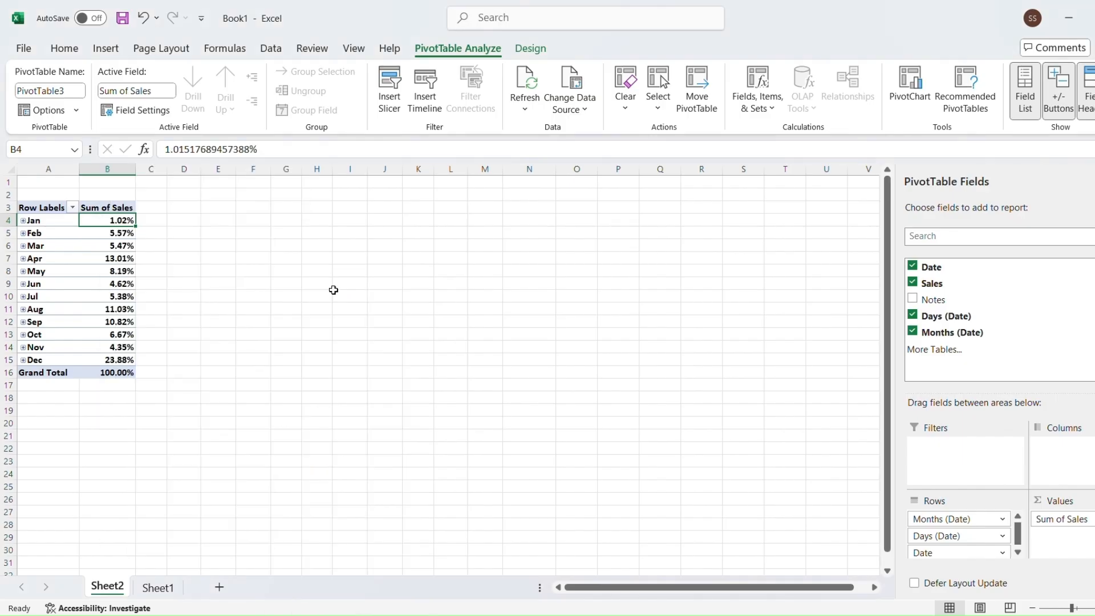
{"action": "left_click", "coordinate": [126, 359]}
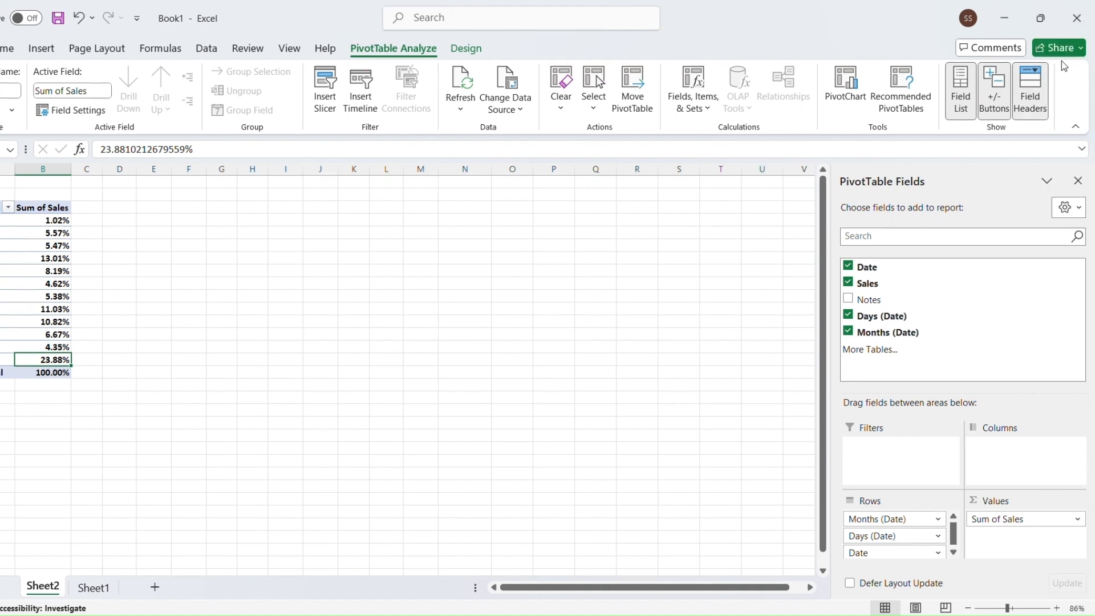
Open the workbook's sharing options
{"action": "left_click", "coordinate": [1078, 51]}
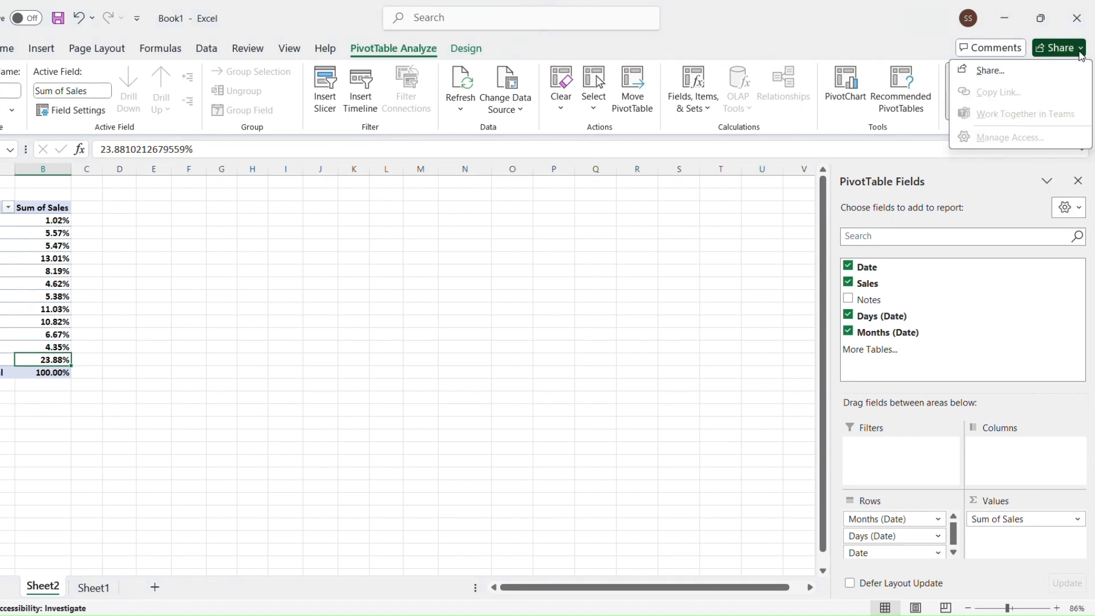